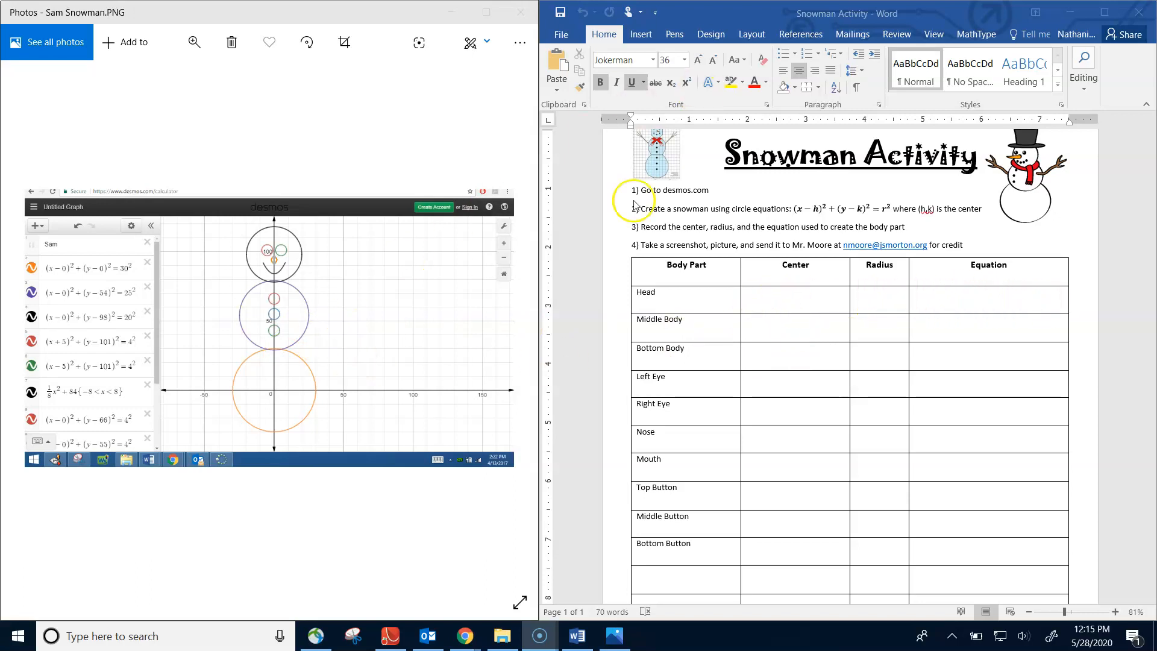
- Switch to the Desmos site in Chrome and open the graphing calculator
mouse_move(465, 635)
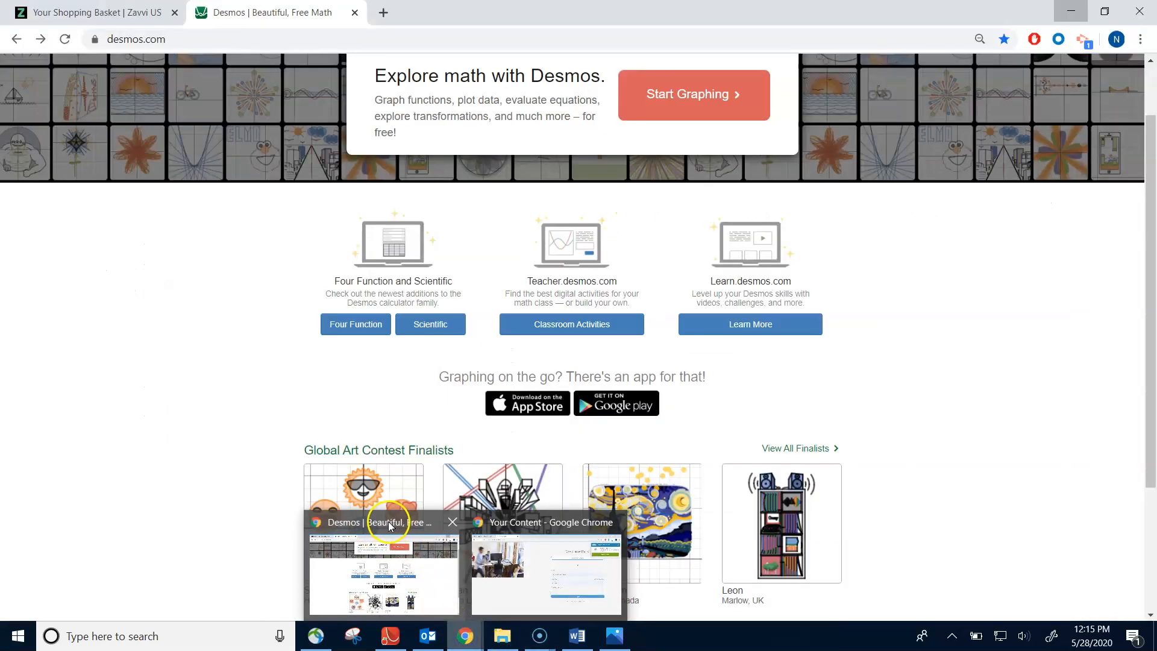
click(390, 525)
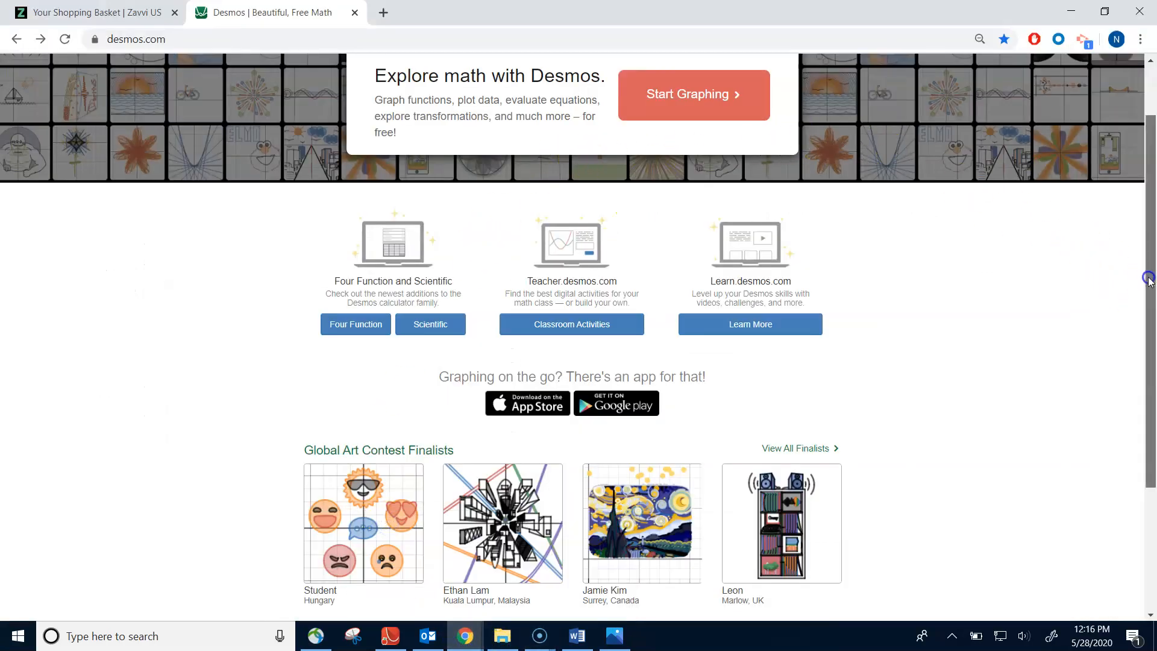
scroll(1151, 286, up, 2)
click(660, 169)
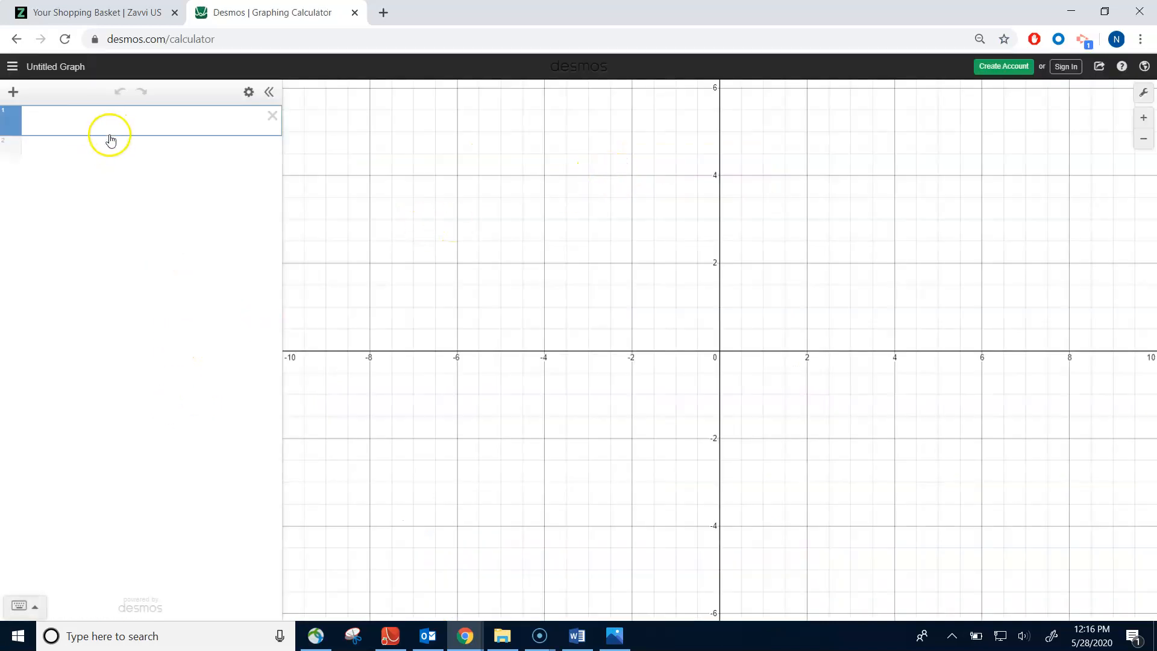
- Paste the general circle equation (x-h)^2+(y-k)^2=r^2 as the first expression and add three empty expression lines below it
text((x-h)^2+(y-k)^2=r^2)
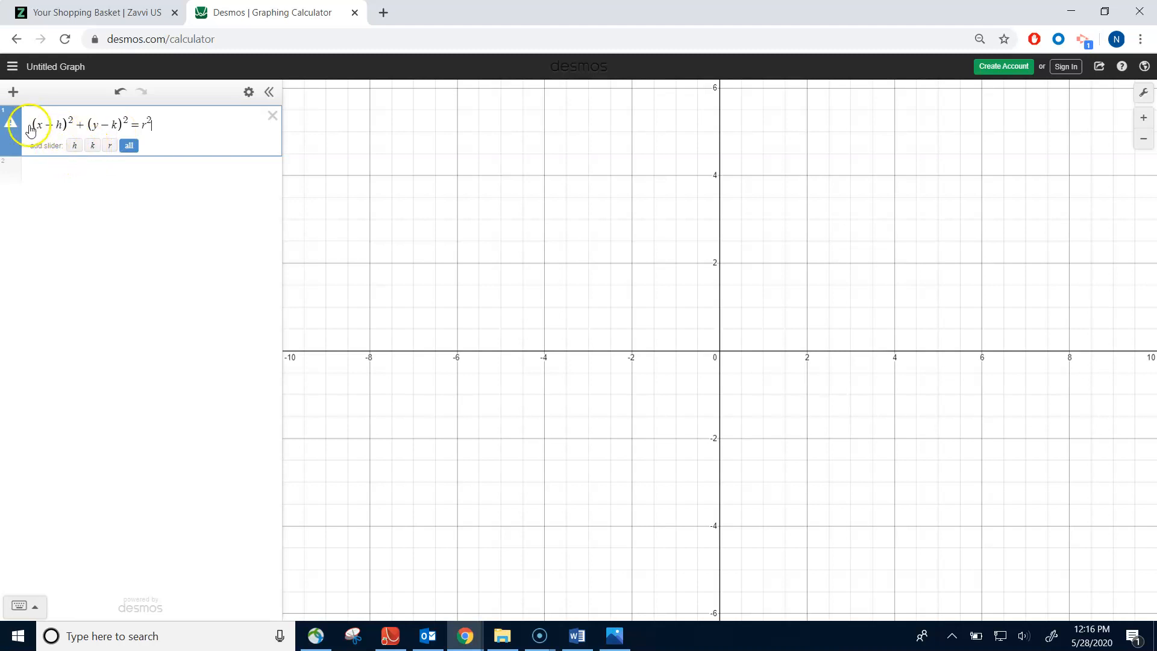
click(74, 174)
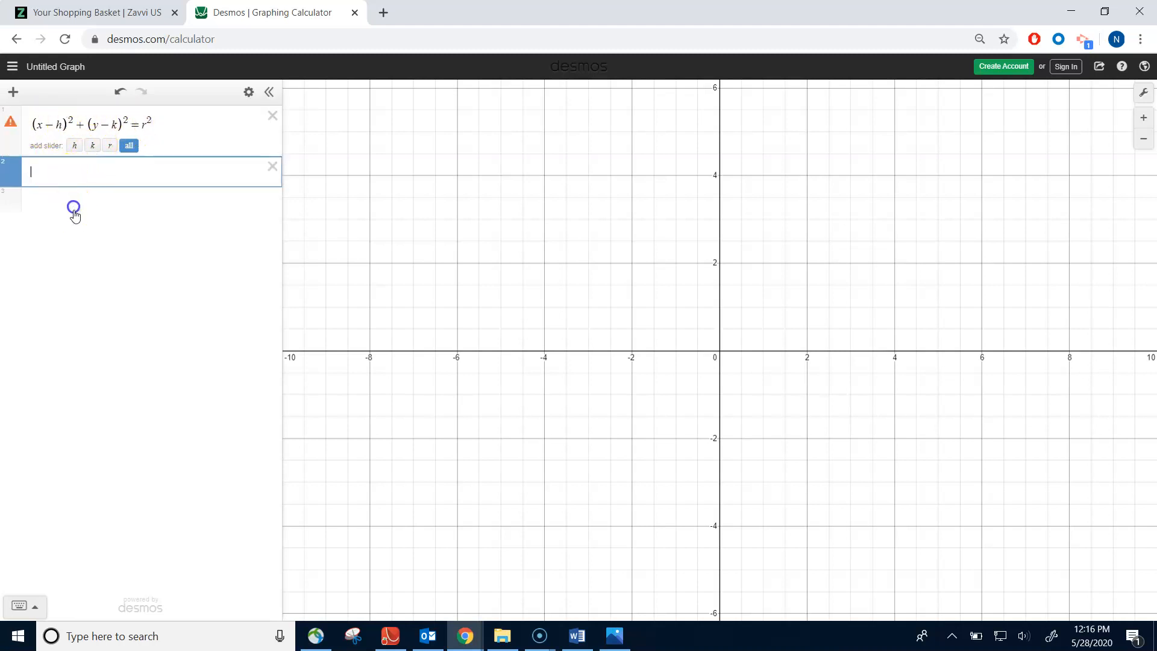
click(74, 207)
click(73, 236)
click(65, 210)
click(67, 174)
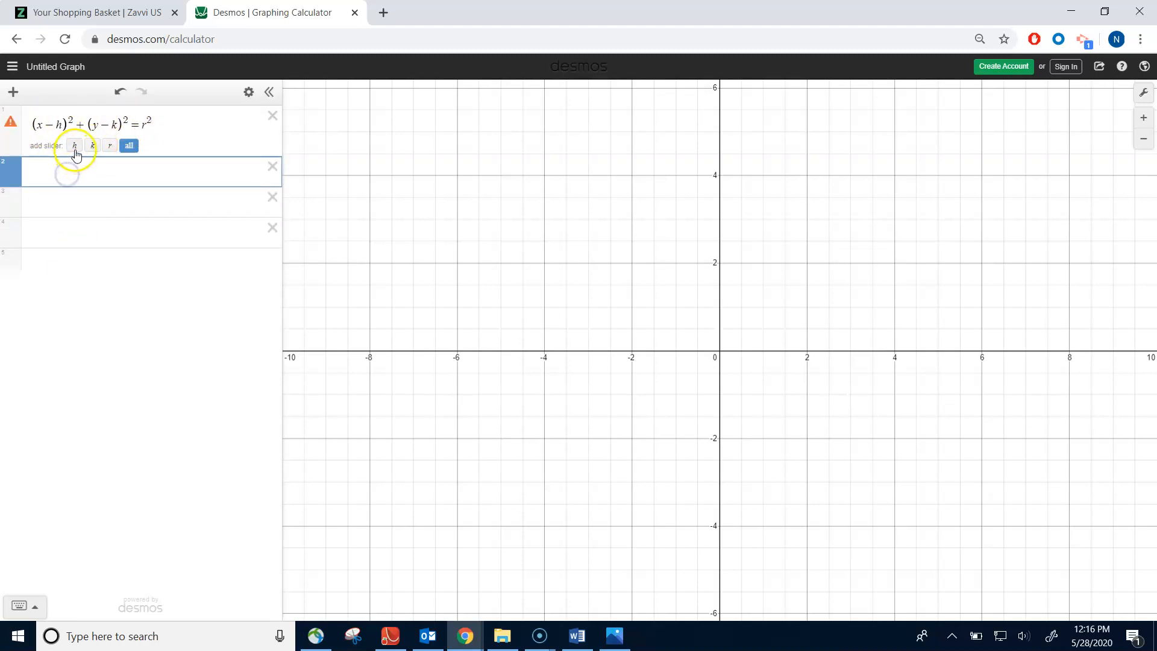
- Add sliders for h, k and r to the circle equation
click(75, 147)
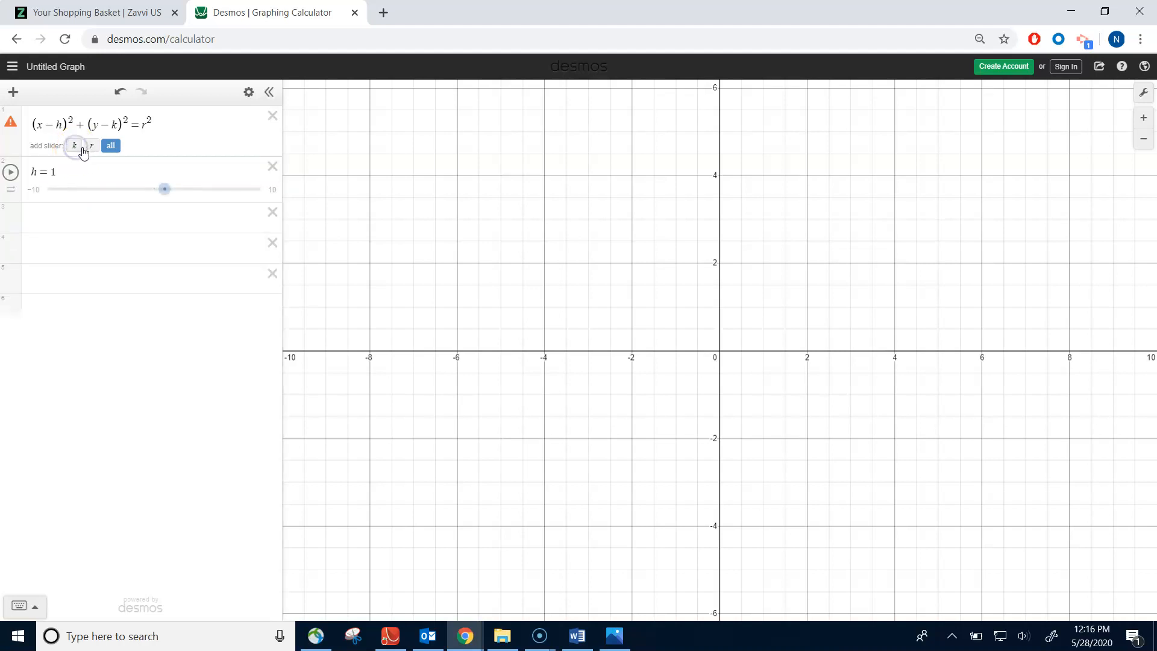
click(75, 146)
click(75, 147)
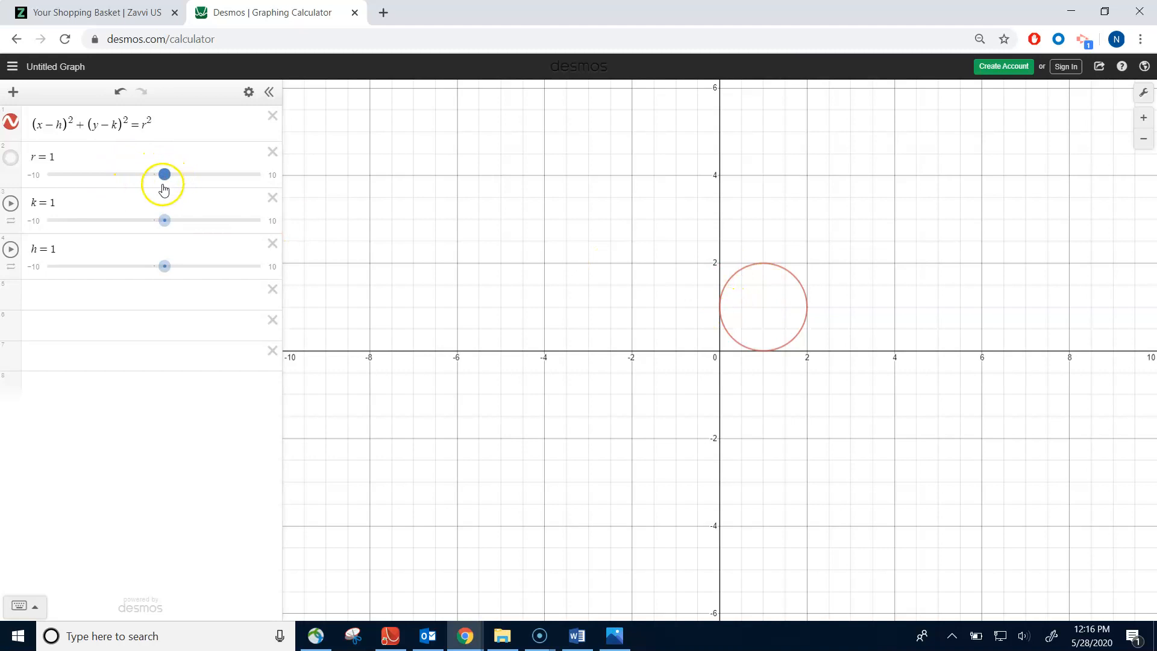
- Try the k, h and r sliders in turn to move and resize the circle, returning each to 1
mouse_move(164, 221)
mouse_down()
mouse_move(108, 221)
mouse_move(199, 221)
mouse_move(137, 223)
mouse_move(162, 227)
mouse_up()
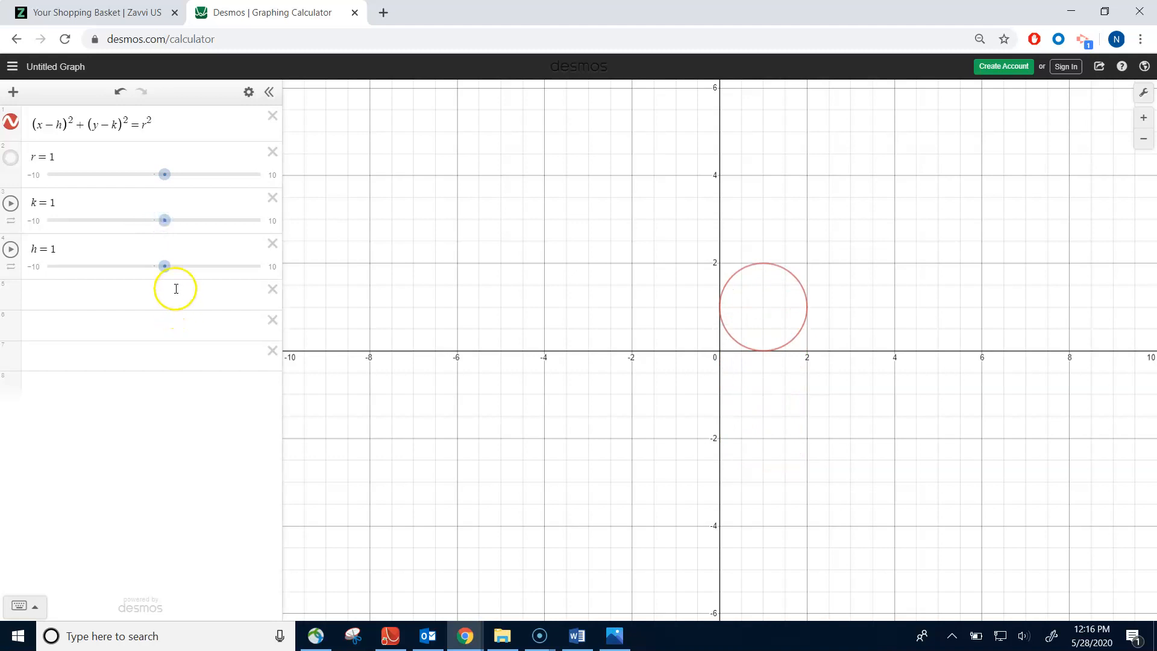
mouse_move(164, 265)
mouse_down()
mouse_move(90, 264)
mouse_move(167, 267)
mouse_up()
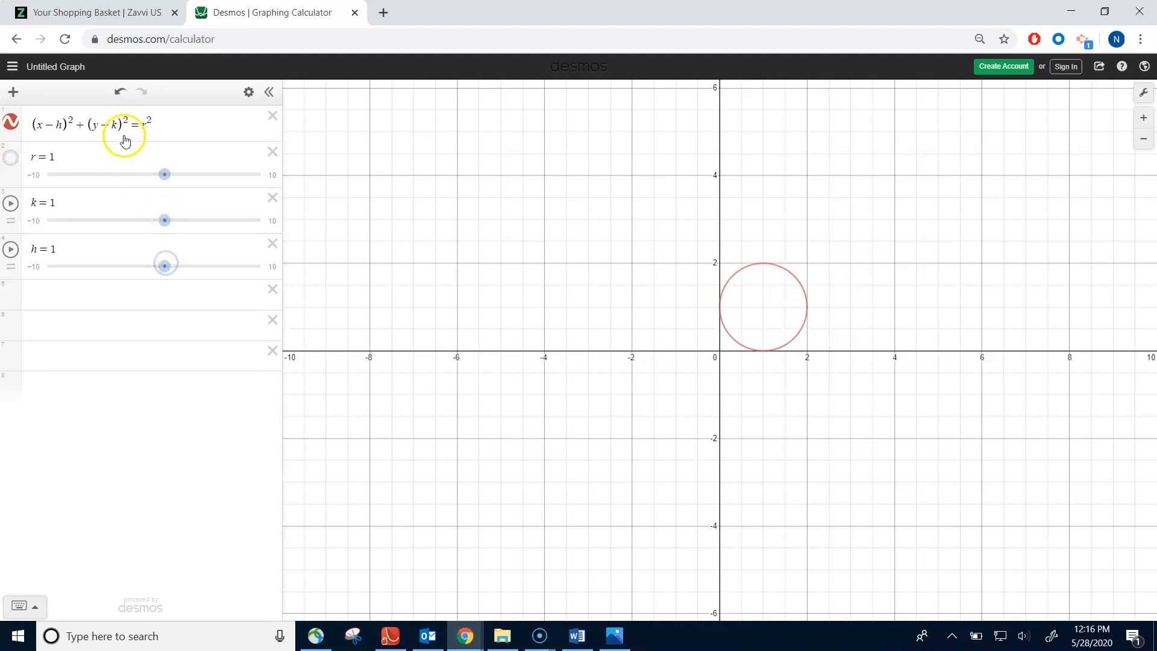
mouse_move(166, 175)
mouse_down()
mouse_move(205, 179)
mouse_move(150, 179)
mouse_move(181, 185)
mouse_move(168, 179)
mouse_up()
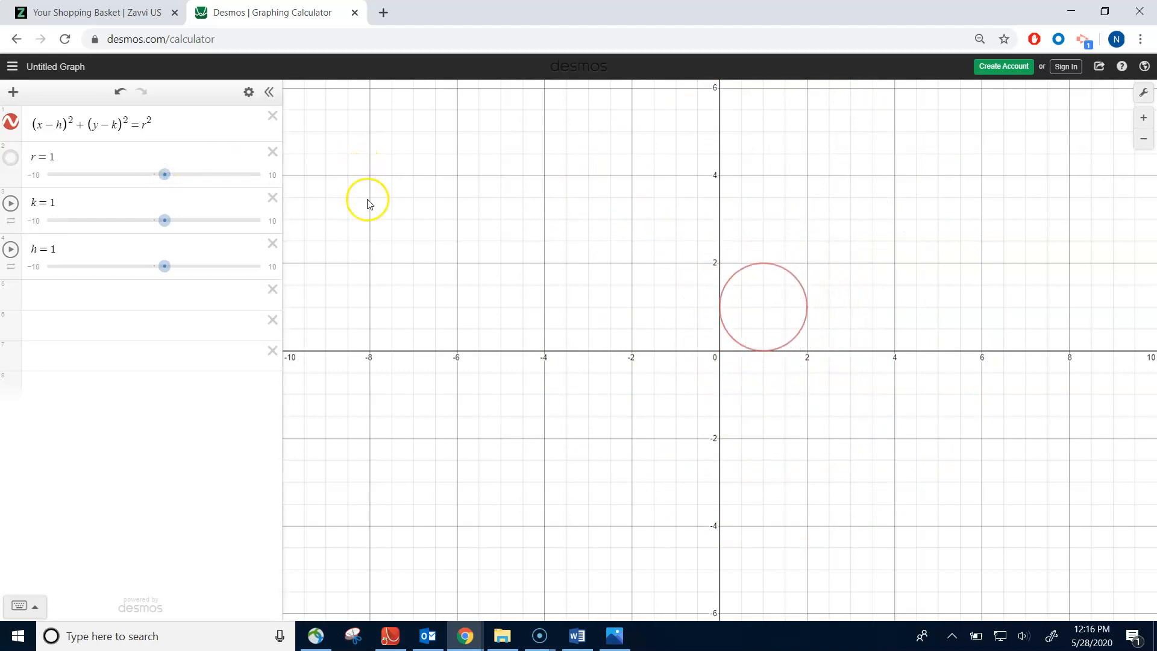
- Paste the general circle equation into the line below the sliders and replace its h with 1
click(56, 303)
text((x-h)^2+(y-k)^2=r^2)
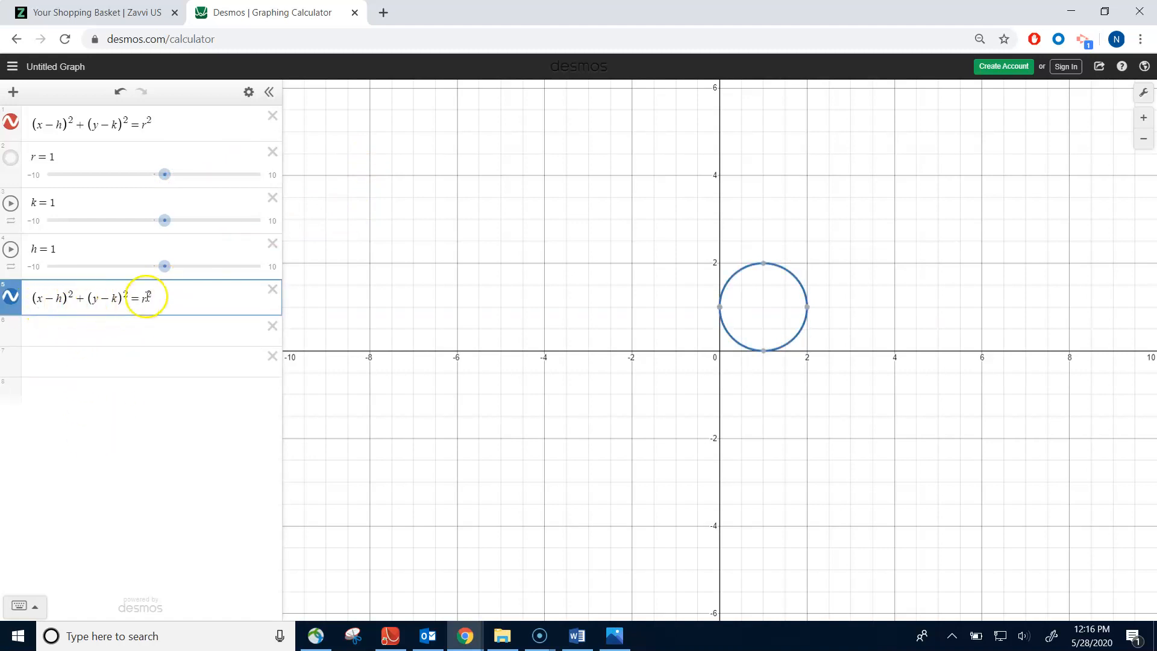
click(182, 300)
key(Return)
click(168, 296)
double_click(59, 299)
text(2)
key(BackSpace)
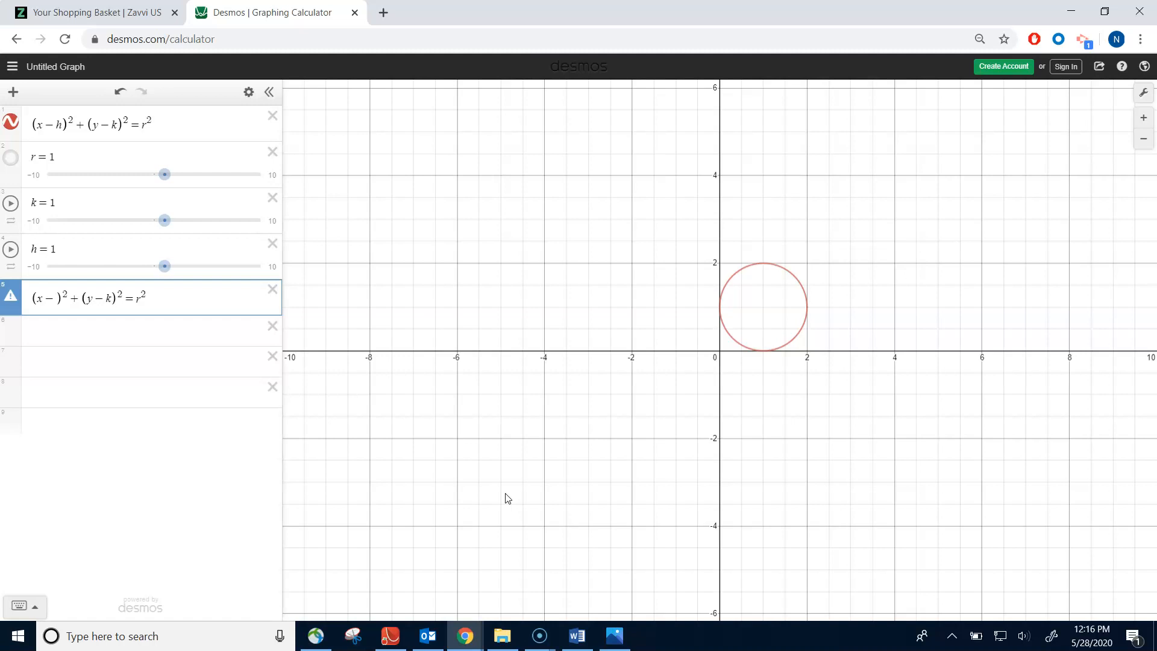
text(1)
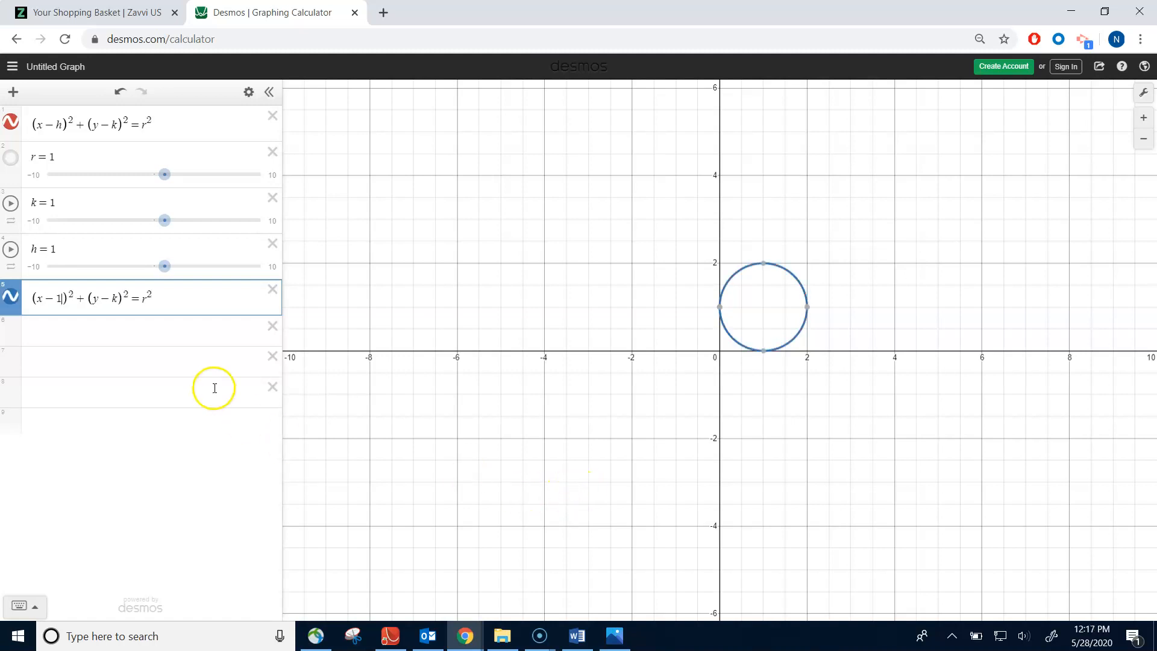
- Replace k in the second circle equation, trying 2 and 3 before setting it to 2.5
click(117, 300)
key(BackSpace)
text(2)
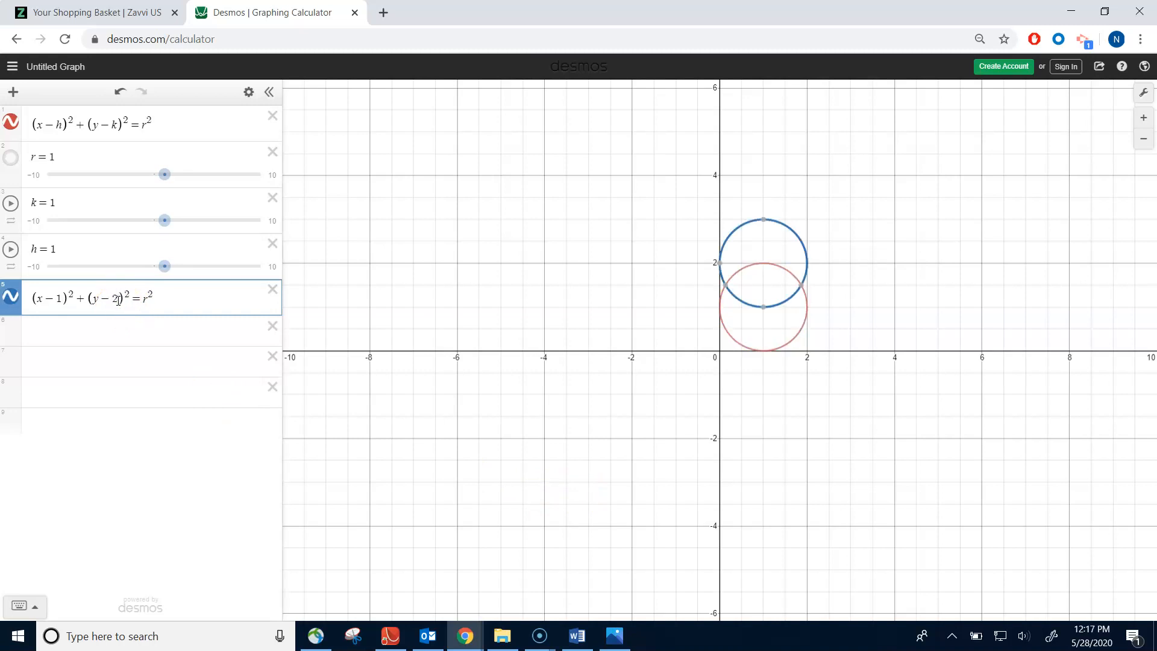
key(BackSpace)
text(3)
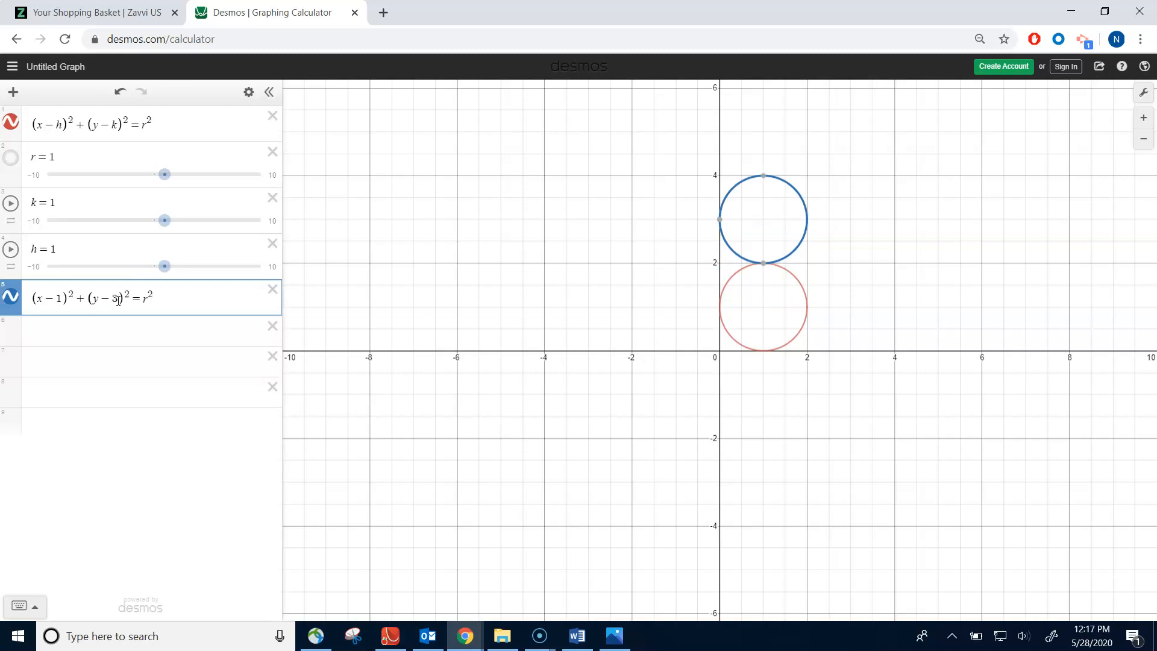
key(BackSpace)
text(2)
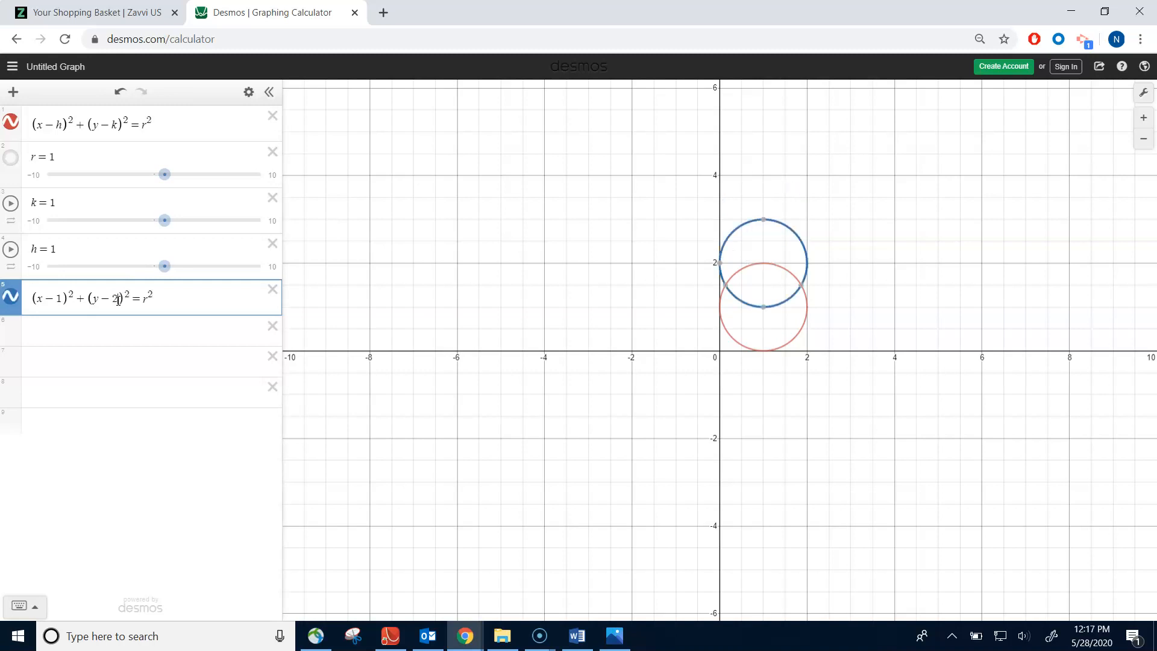
key(BackSpace)
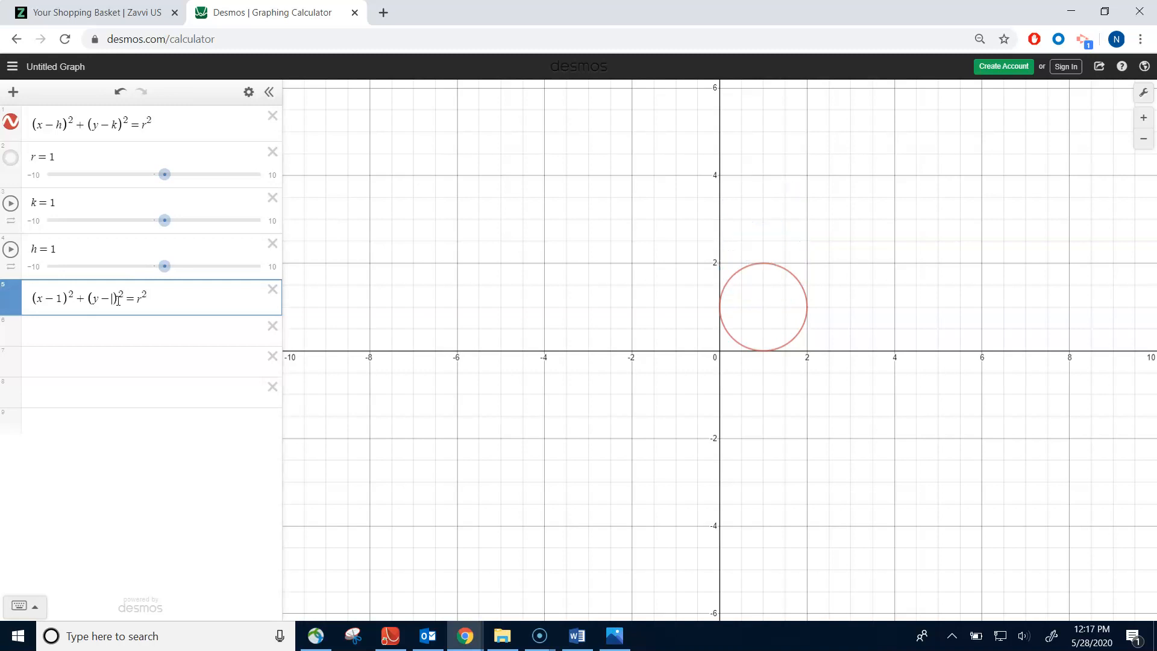
text(2.5)
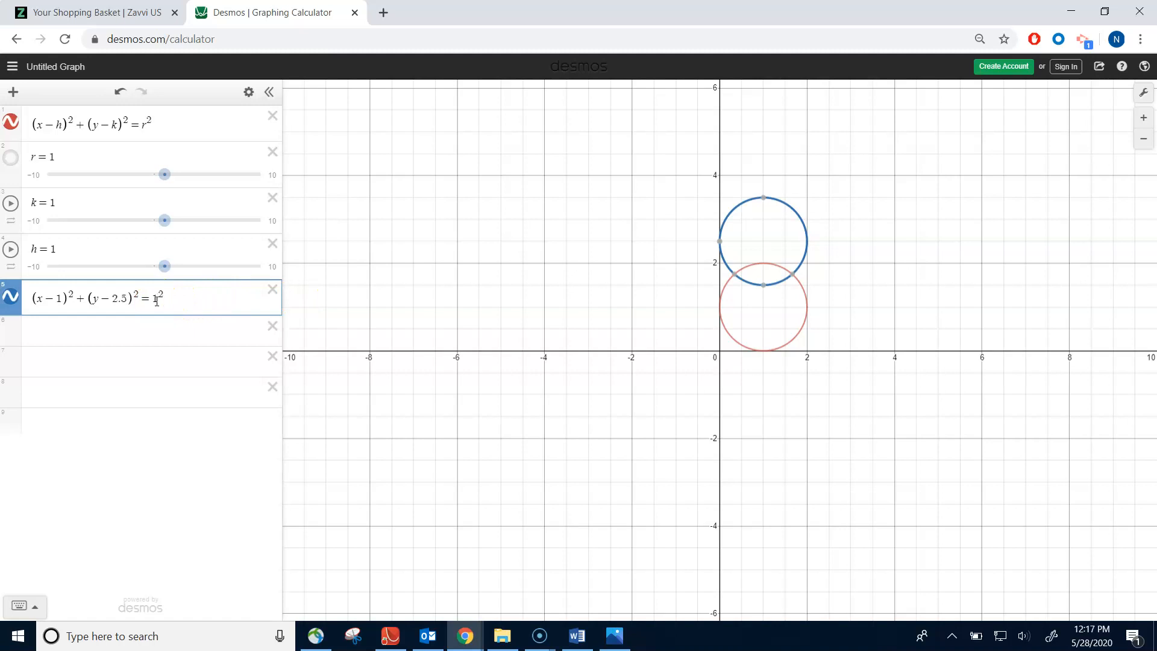
- Change the radius in the second circle equation, trying 2 and .5 before setting it to .8
key(BackSpace)
text(2)
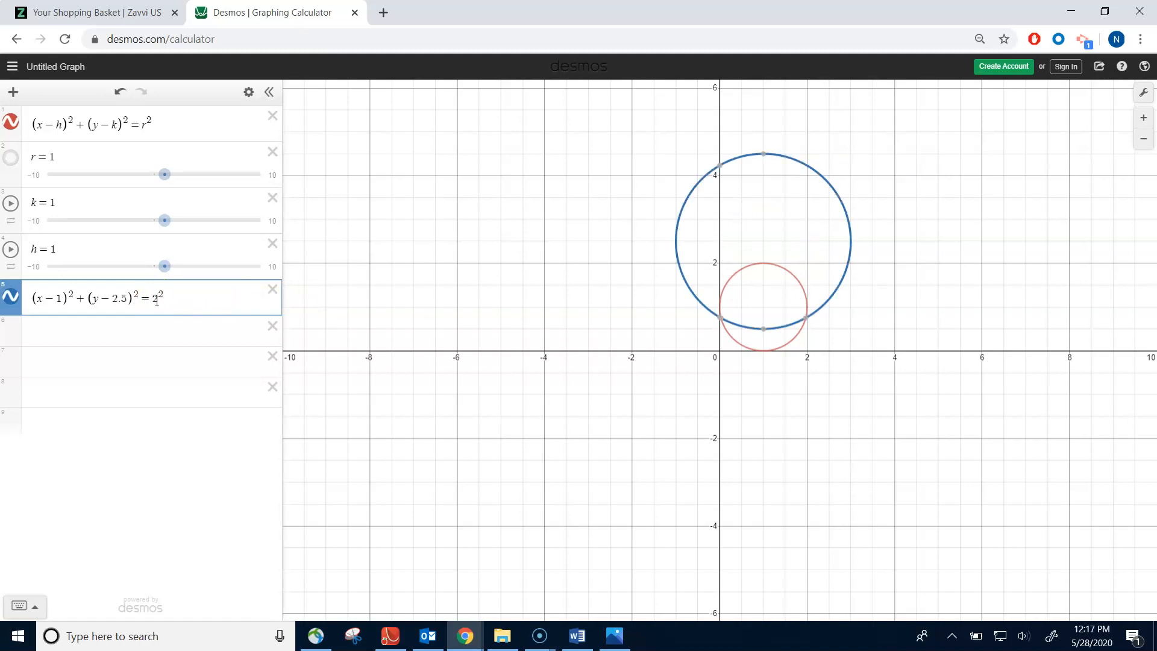
key(BackSpace)
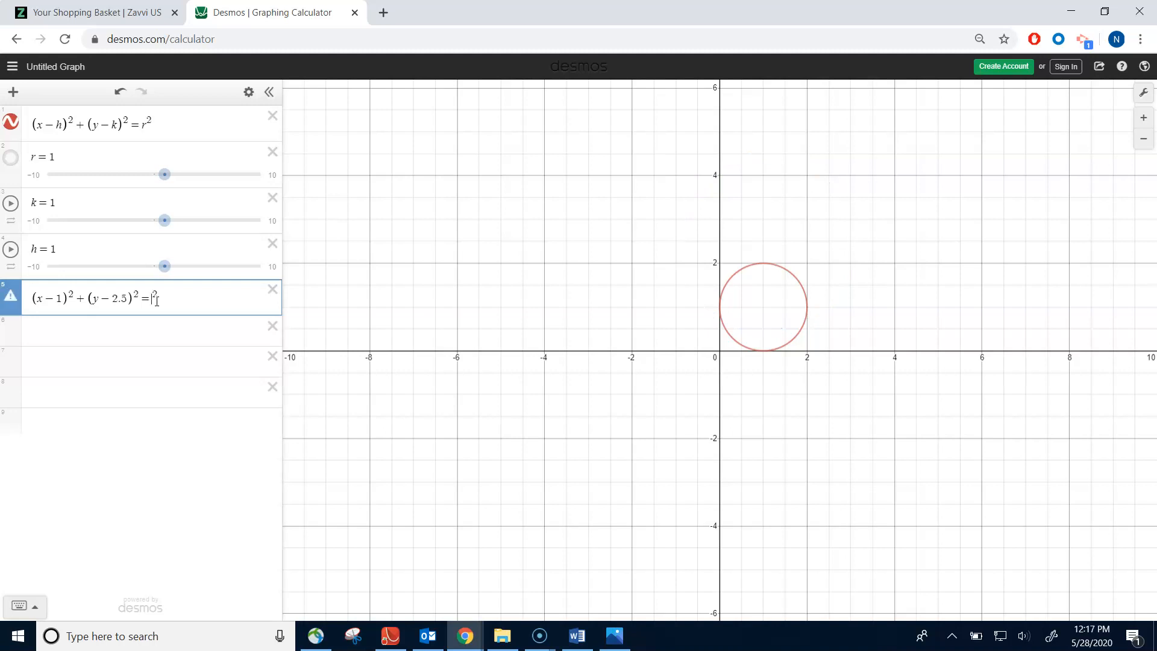
text(.5)
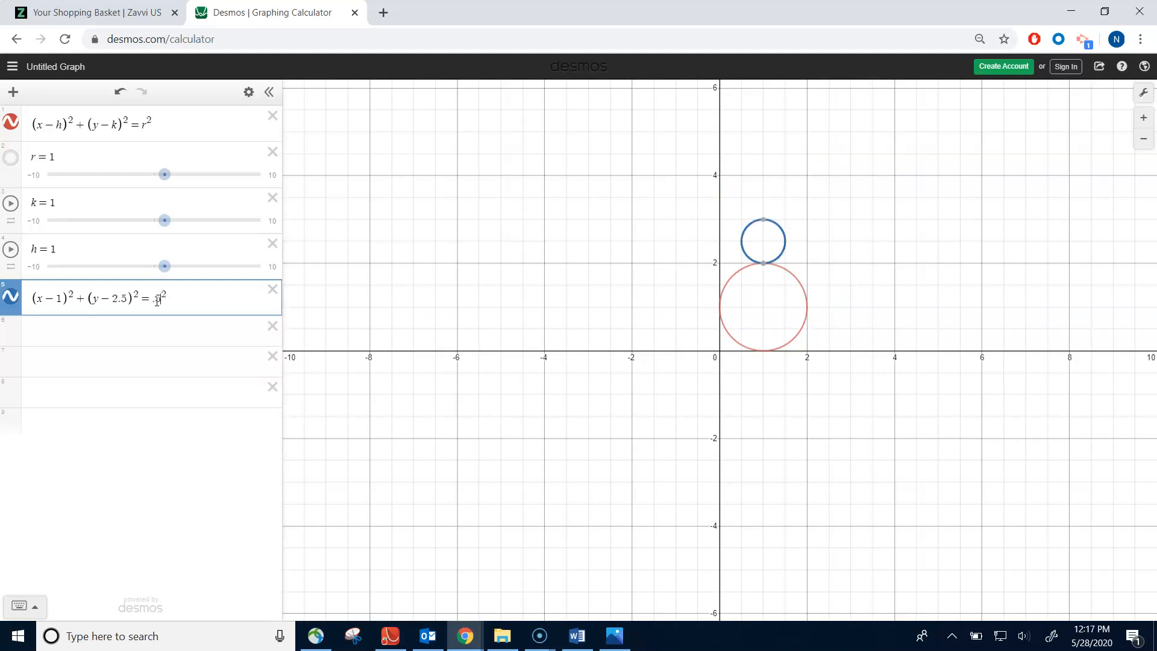
key(BackSpace)
key(BackSpace)
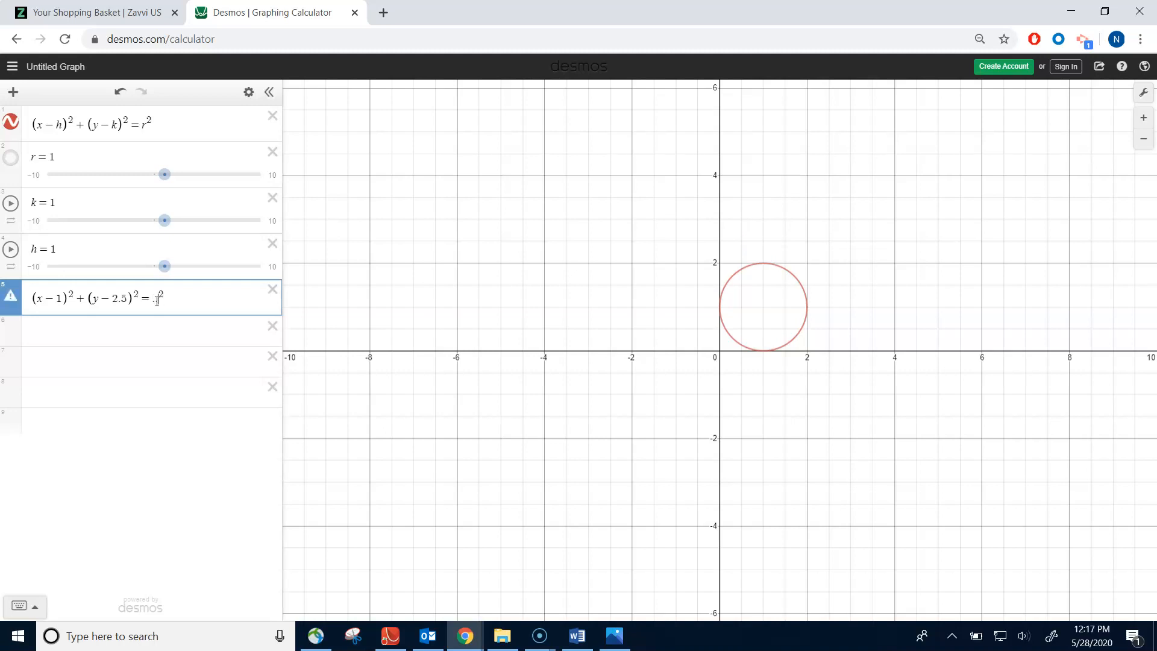
text(.8)
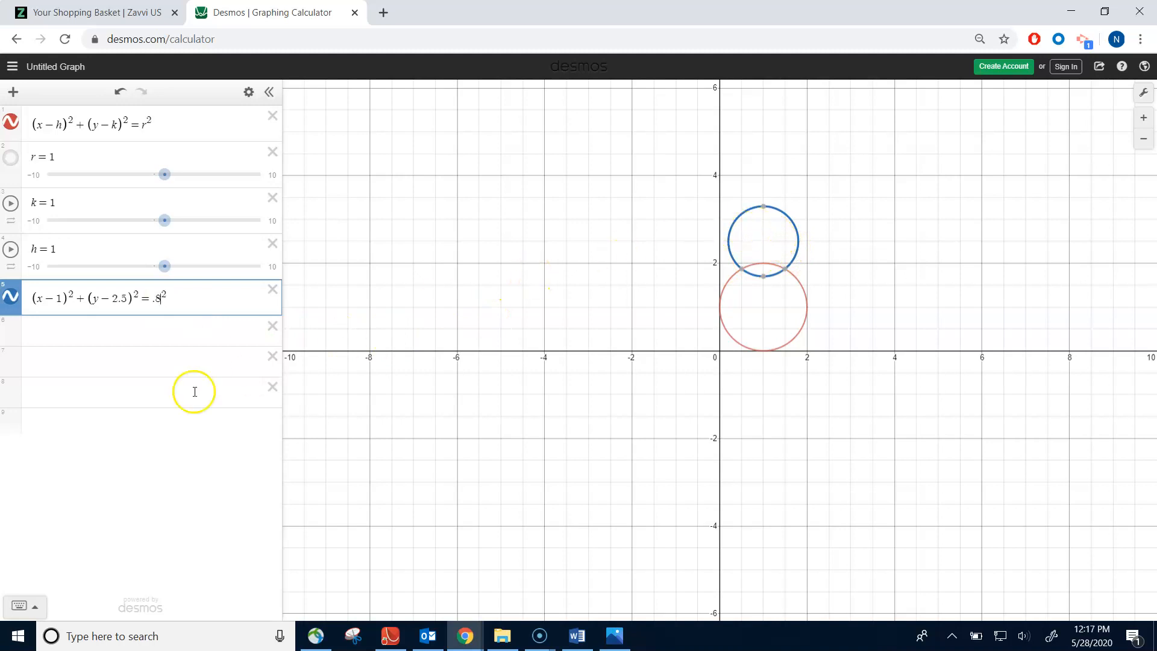
- Paste the general circle equation into the next empty line and place the browser window side by side with the Word worksheet
click(98, 333)
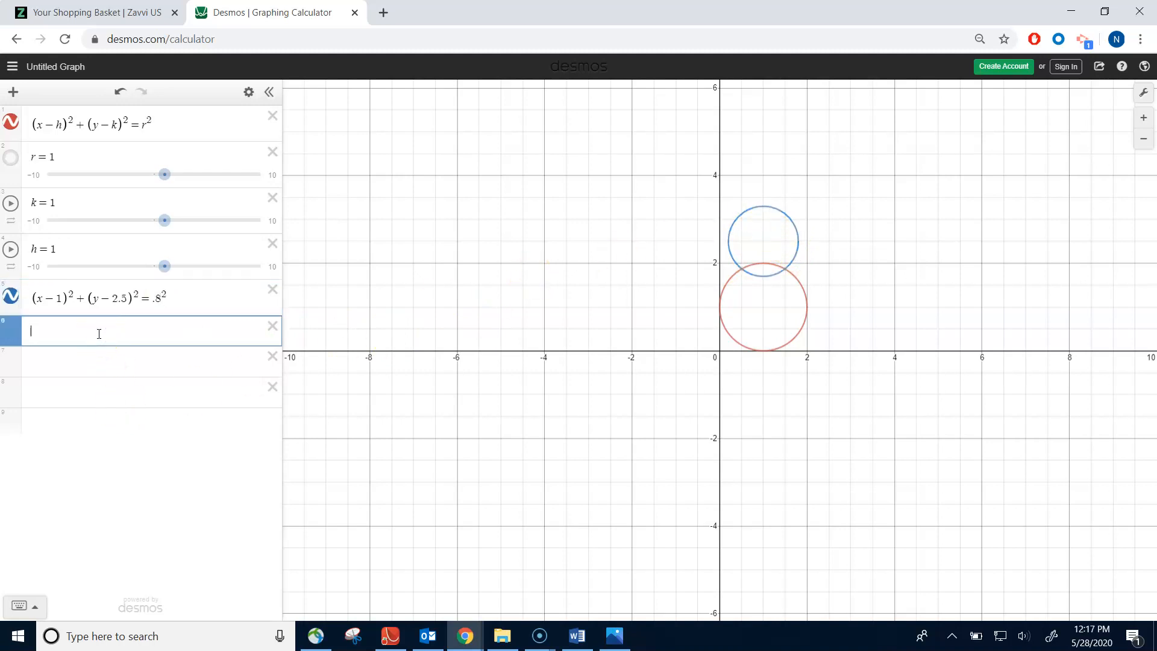
text((x-h)^2+(y-k)^2=r^2)
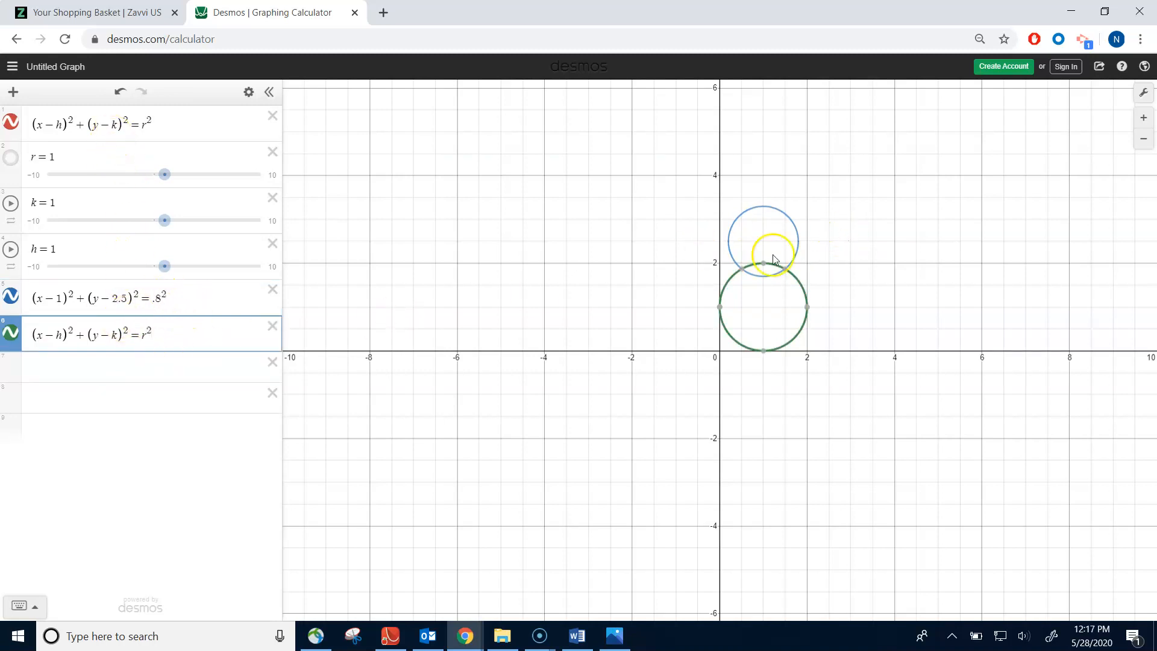
drag(851, 16, 1, 380)
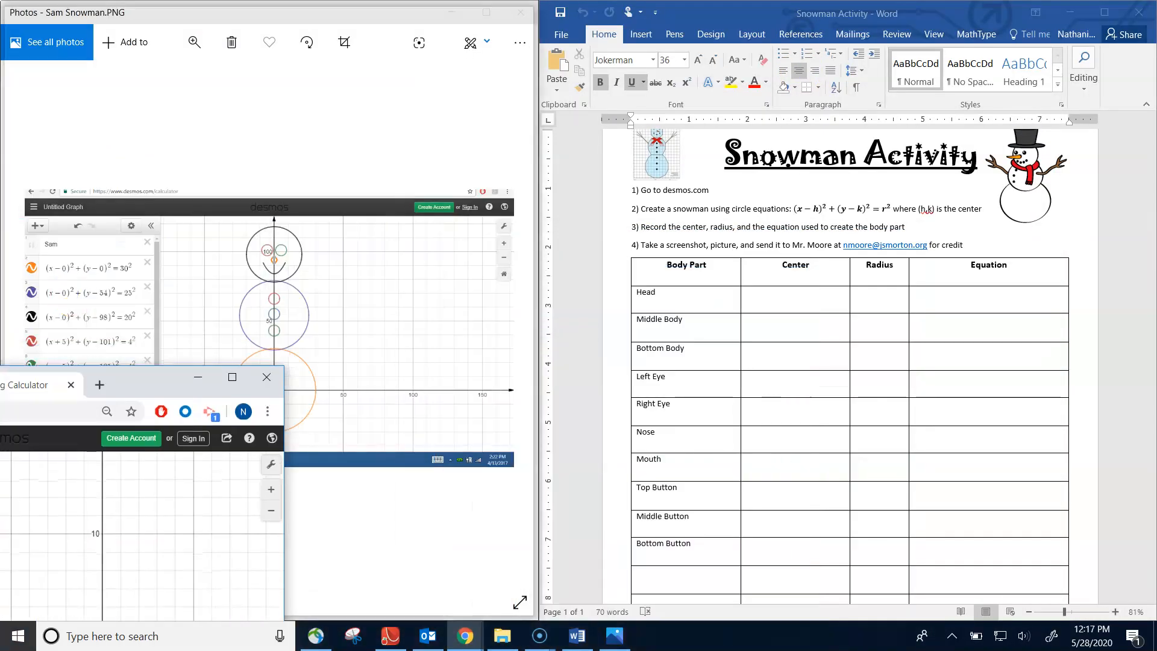
click(794, 293)
click(792, 322)
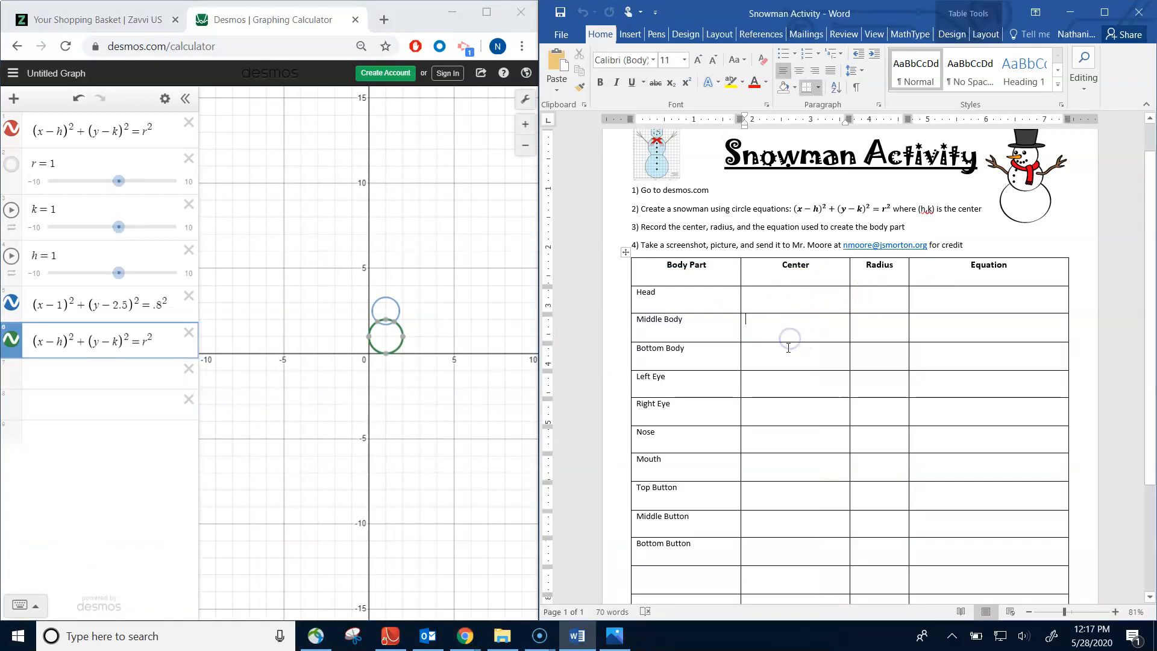
click(776, 388)
click(886, 306)
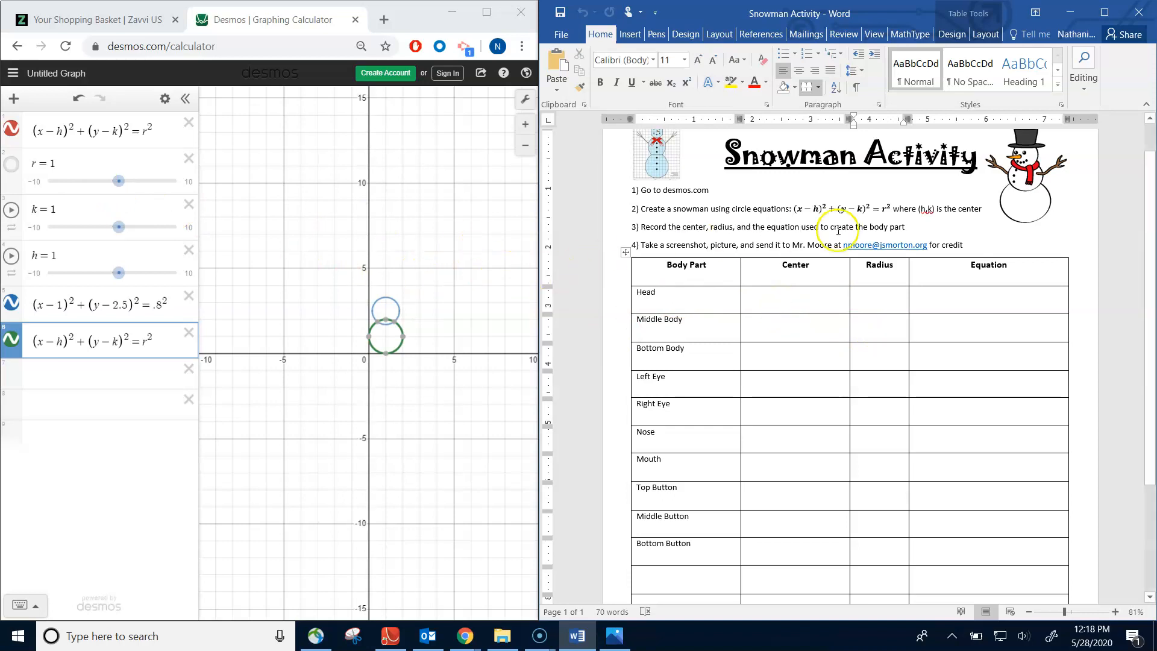
click(763, 306)
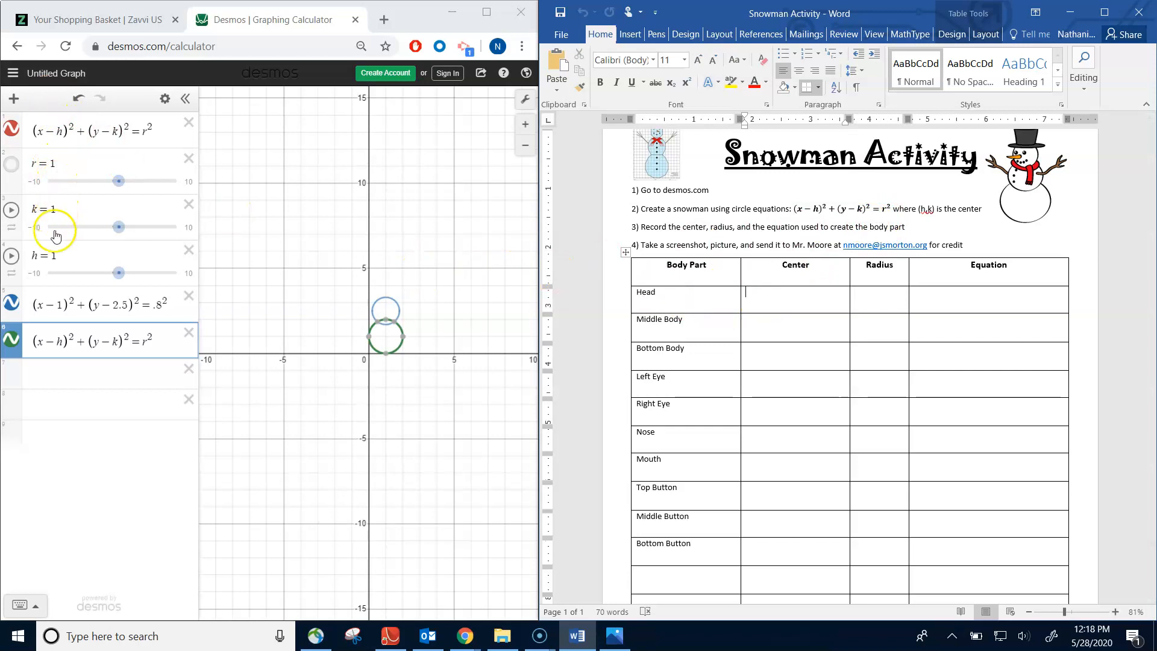
- Handwrite the centre (1,1) in the worksheet's Bottom Body row with a red pen, using the large lower circle
click(389, 338)
drag(386, 338, 387, 335)
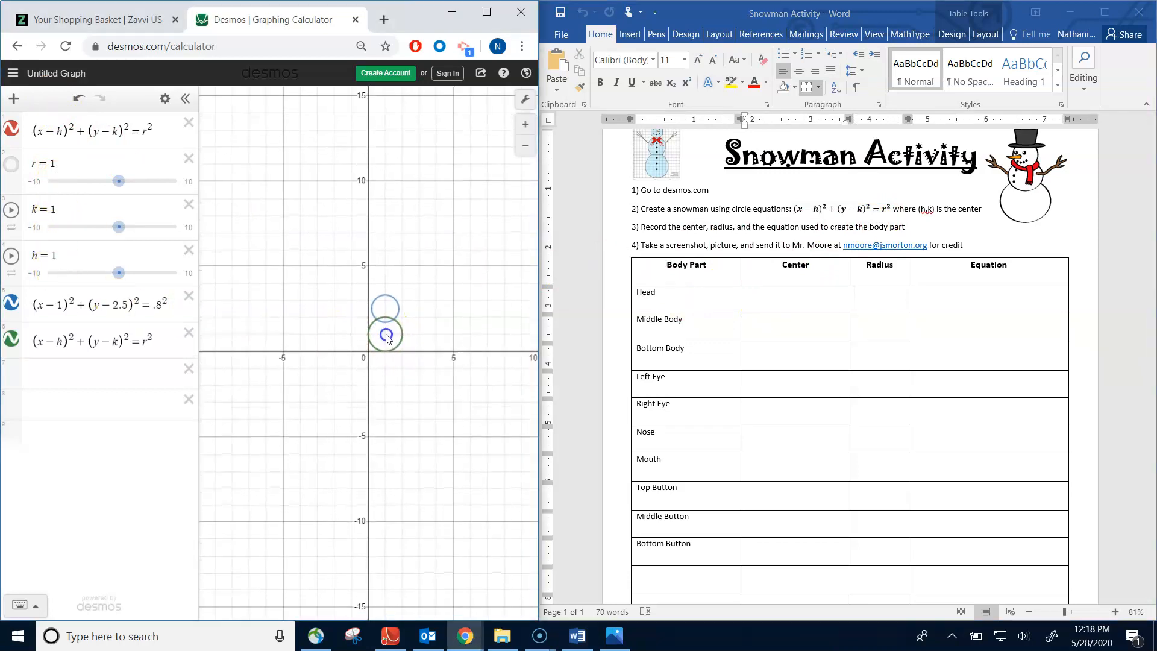
click(657, 34)
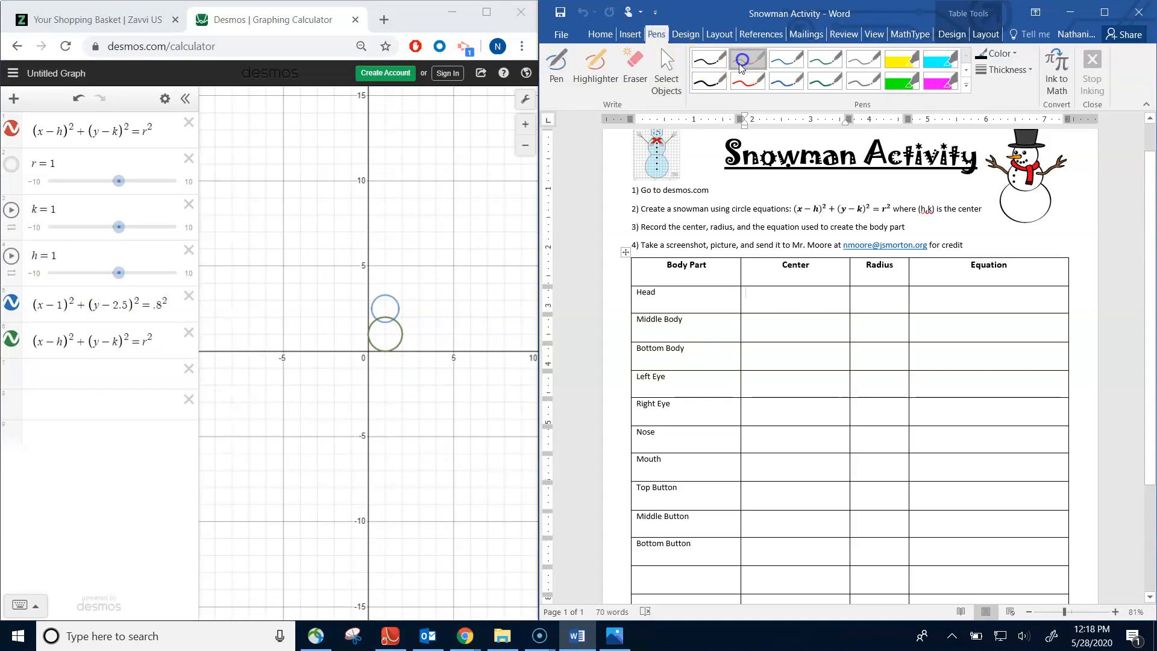
click(745, 60)
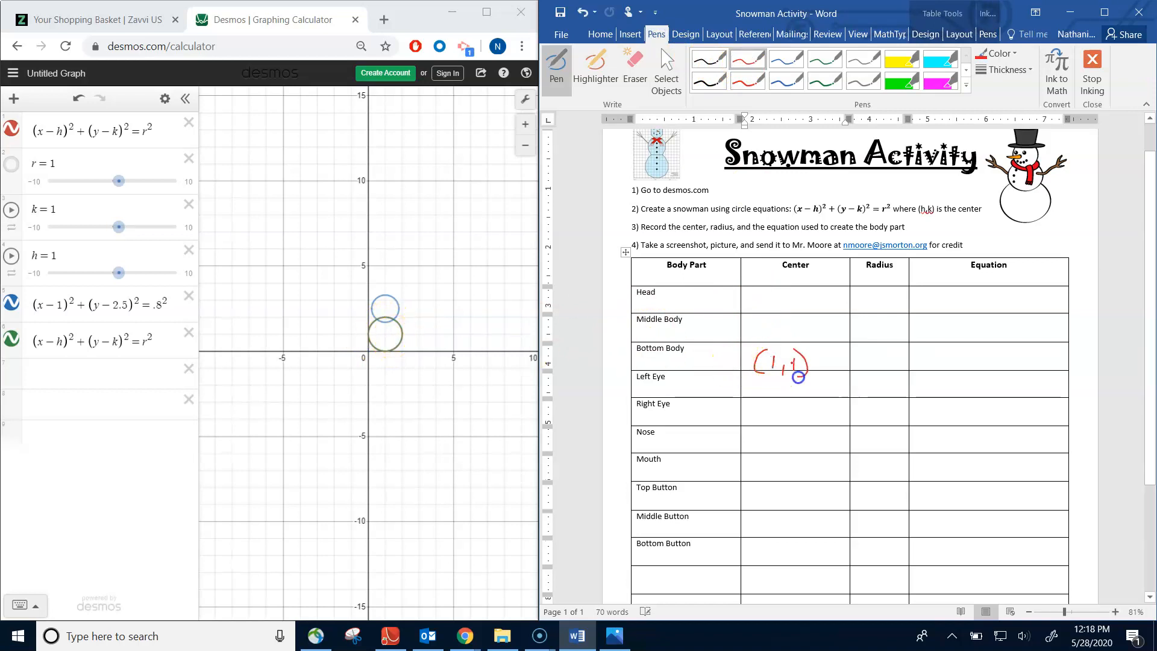
- Handwrite radius 1 and equation (x-1)²+(y-1)²=1² in the worksheet's Bottom Body row, erasing the stray plus sign and finishing in black pen
click(387, 335)
click(397, 335)
click(381, 335)
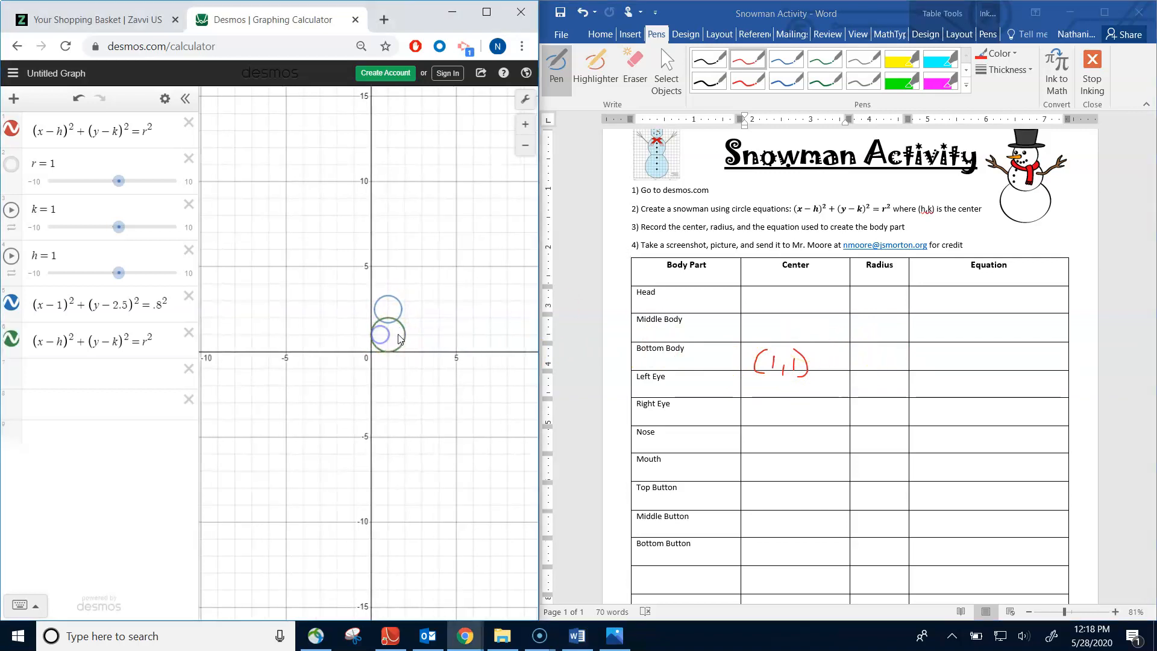
click(875, 352)
drag(872, 361, 871, 367)
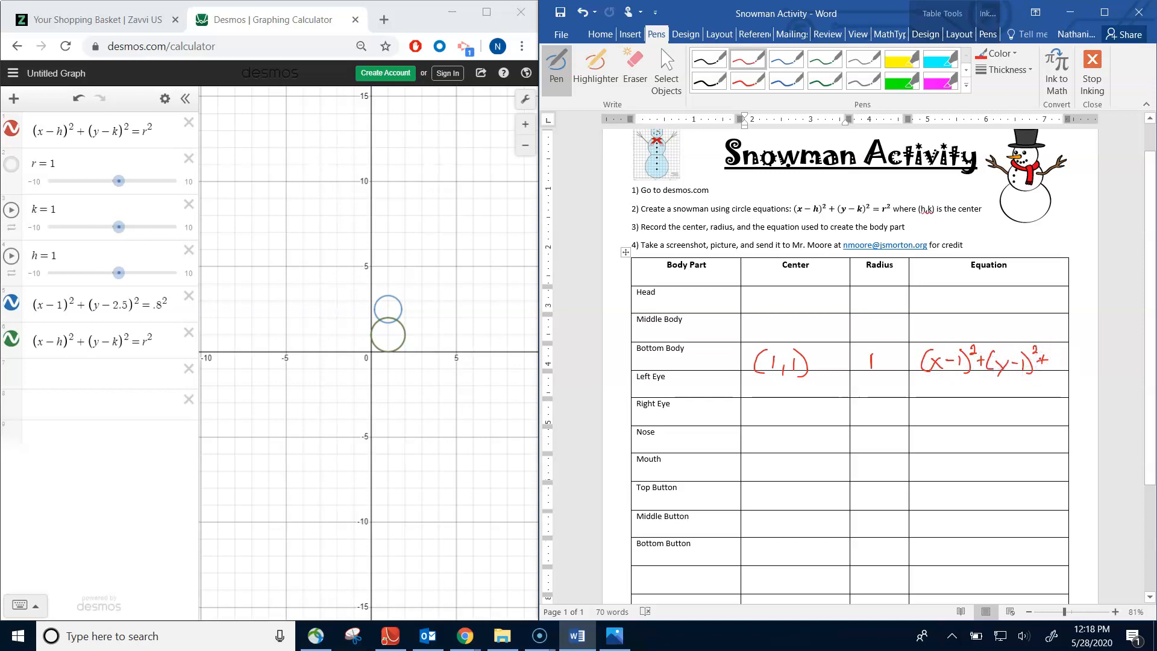
click(629, 66)
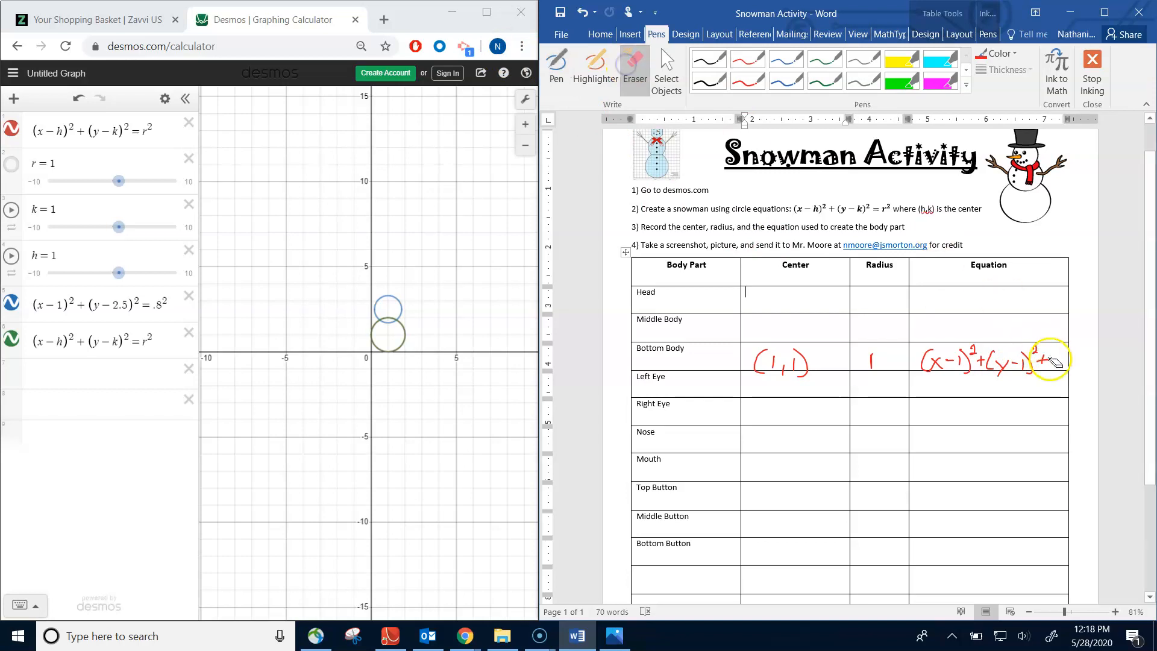
click(709, 58)
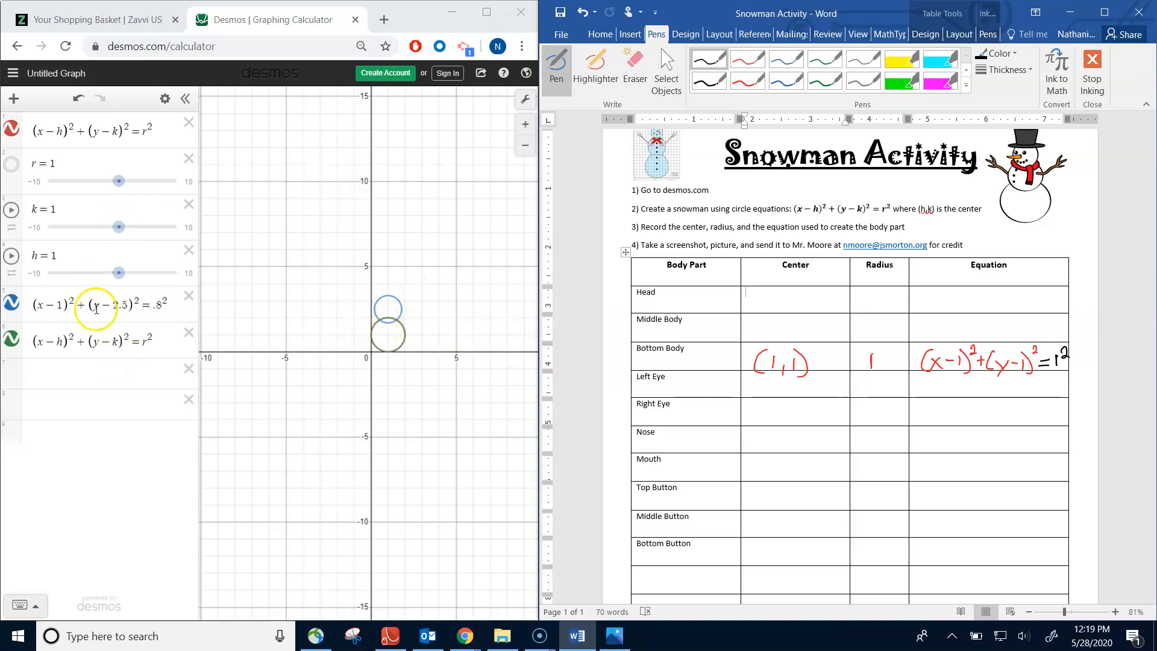
- Examine the two stacked snowman circles on the Desmos graph up close
click(110, 380)
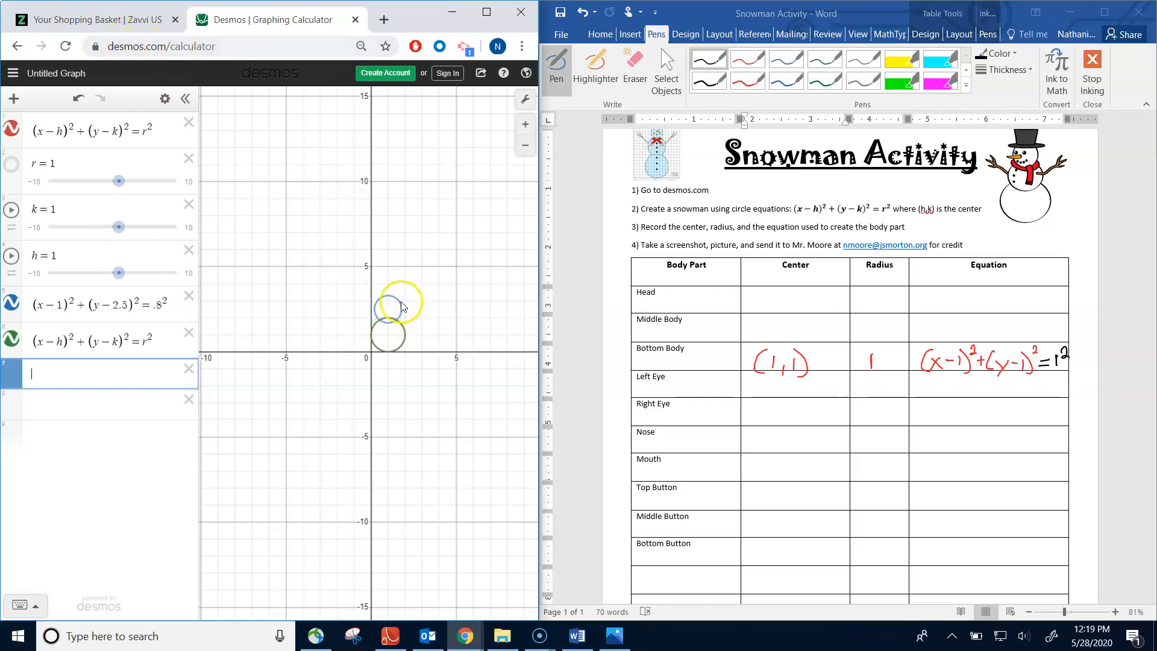
click(407, 304)
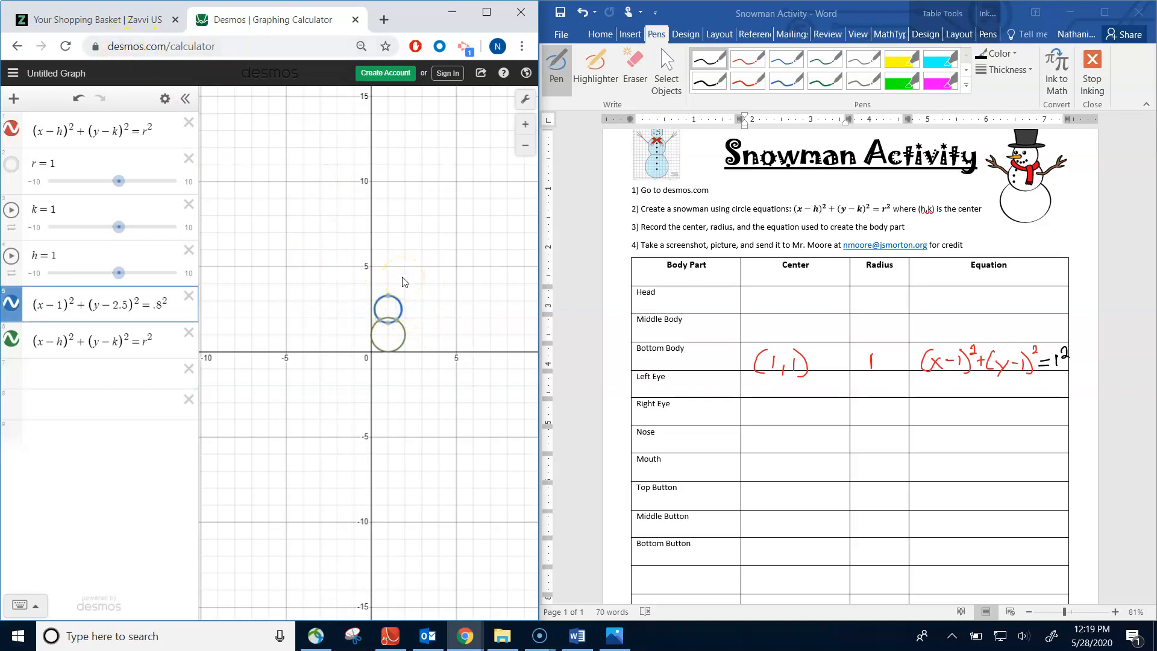
scroll(404, 281, up, 10)
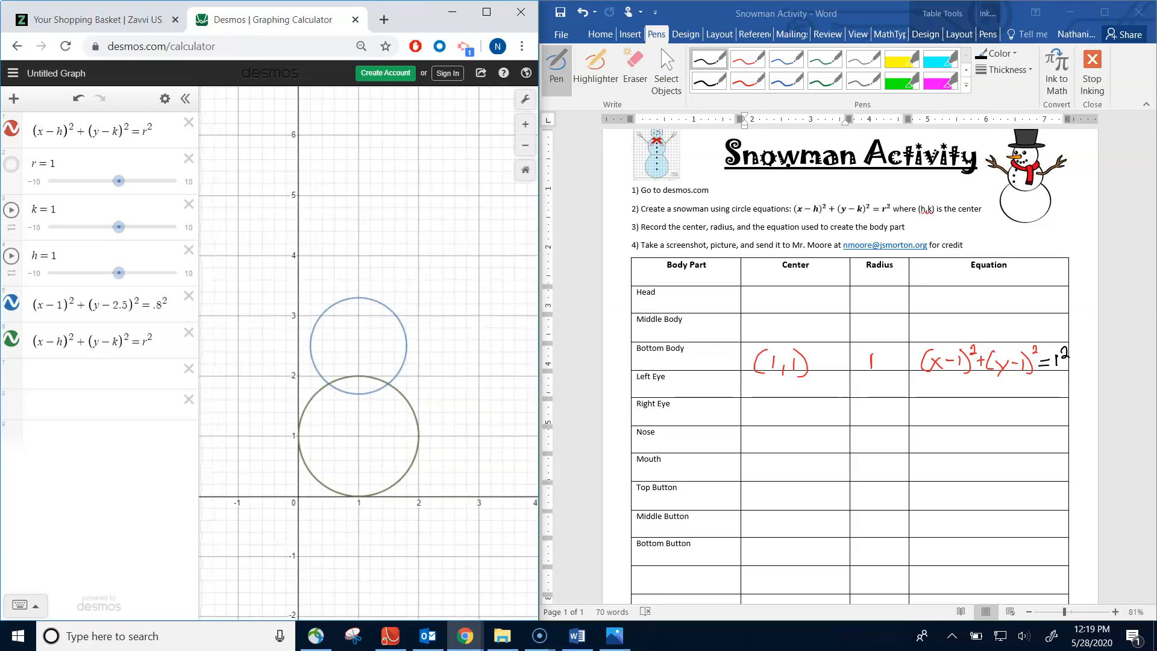
- Minimise the browser and the Sam Snowman picture, open the student's snowman image from the KC 8 - Circles folder, and examine its smile circles
click(452, 11)
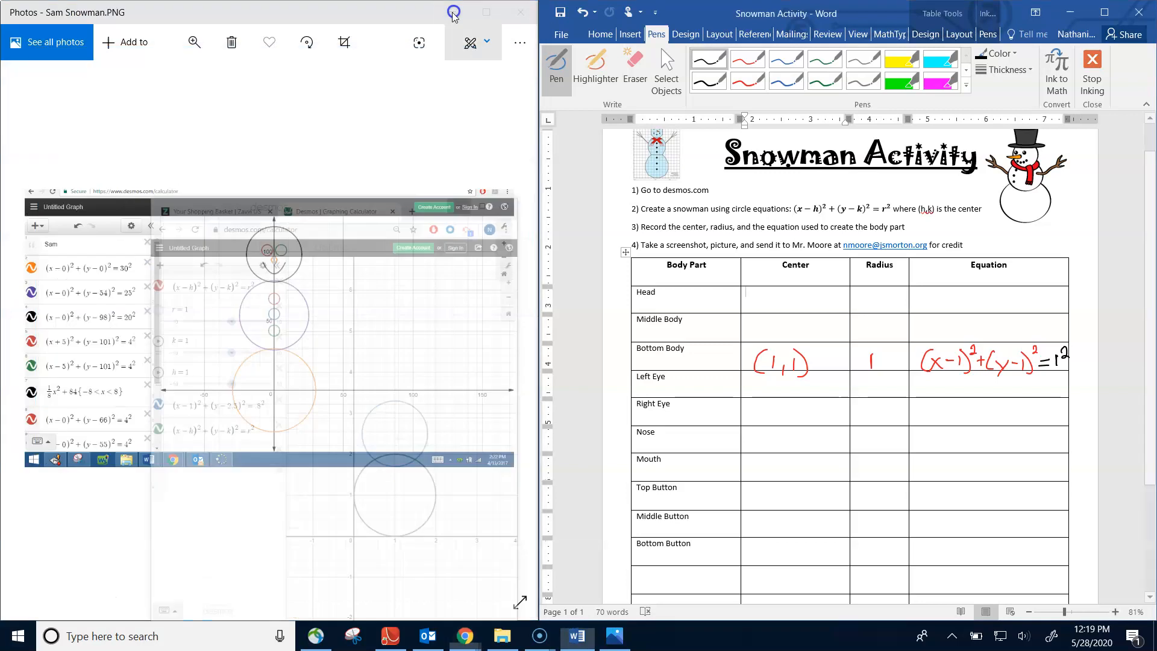
click(451, 12)
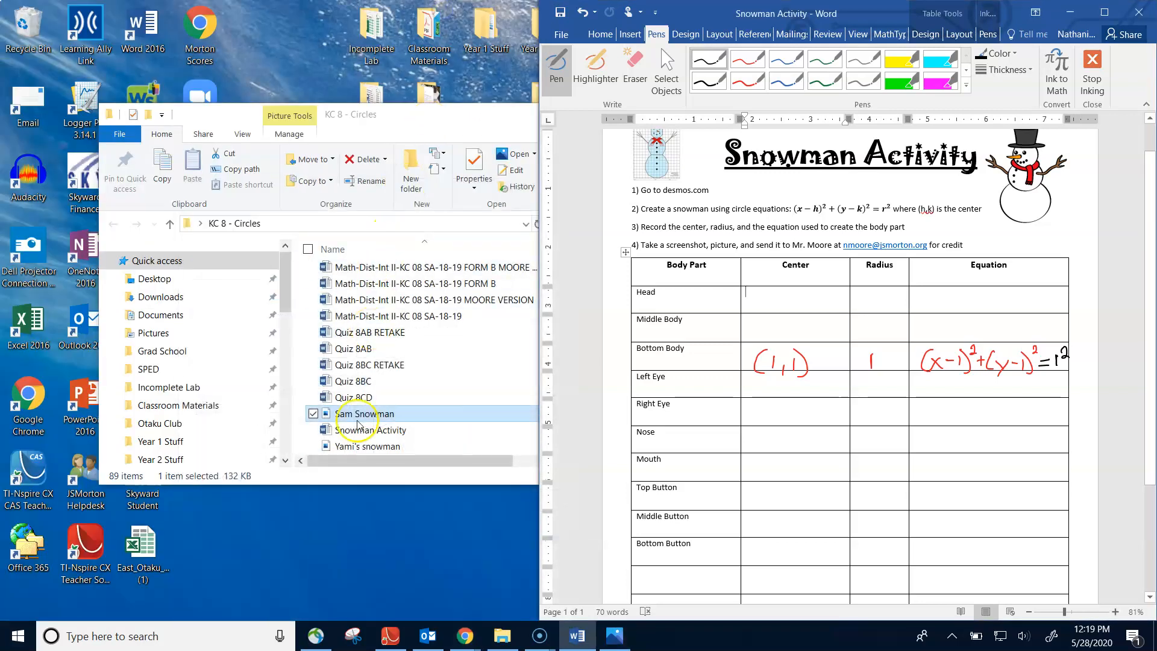
double_click(368, 447)
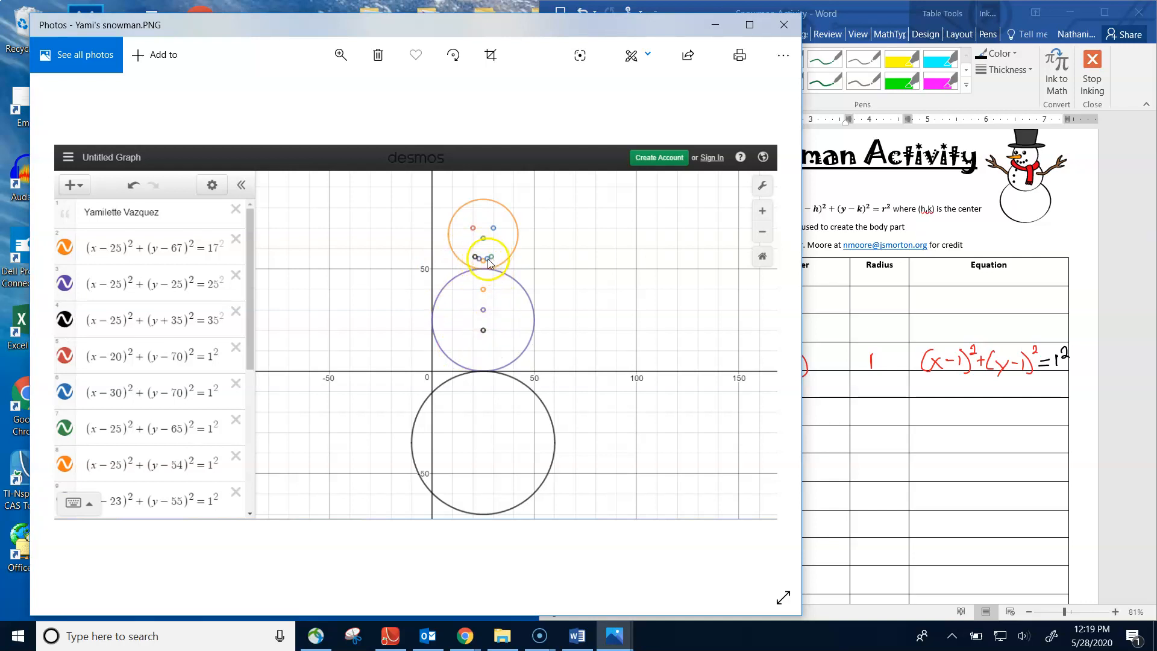
scroll(486, 263, up, 5)
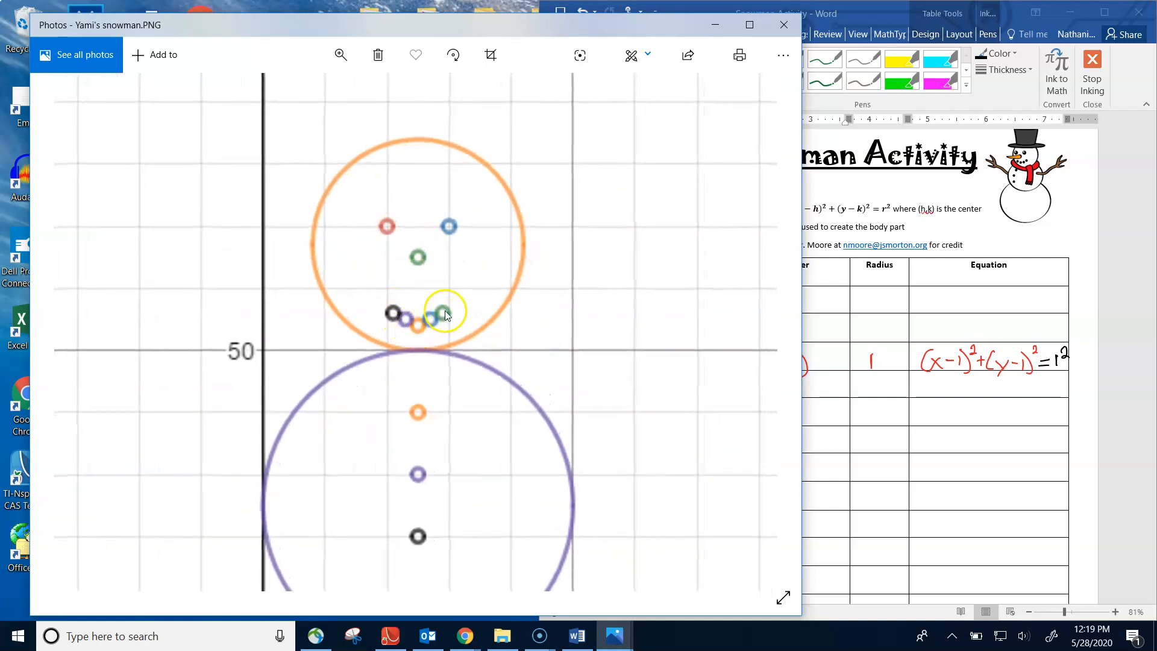
- Handwrite "smile 1" in black as a body part in the first blank worksheet row below Bottom Button
click(850, 427)
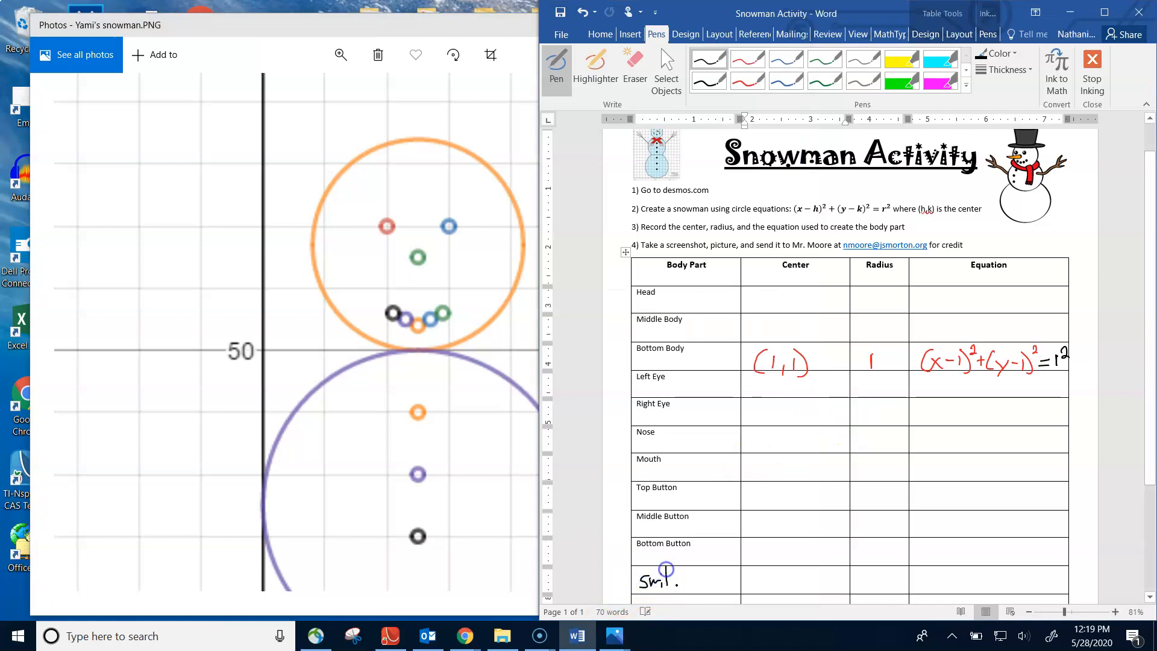
click(652, 599)
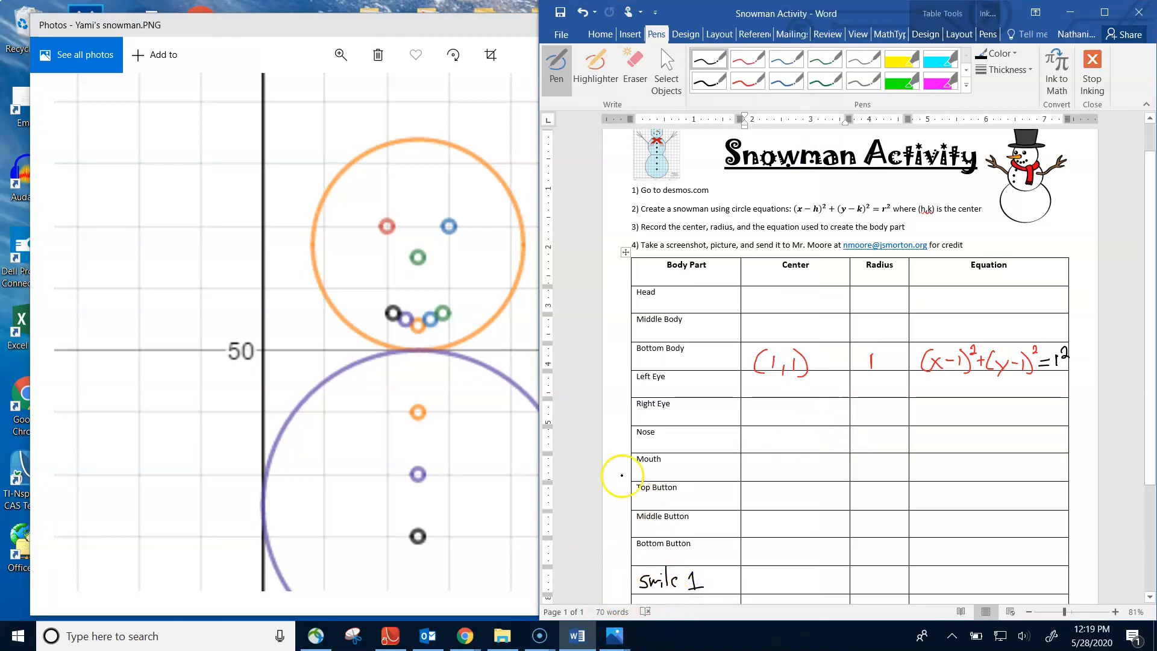
scroll(1145, 239, down, 1)
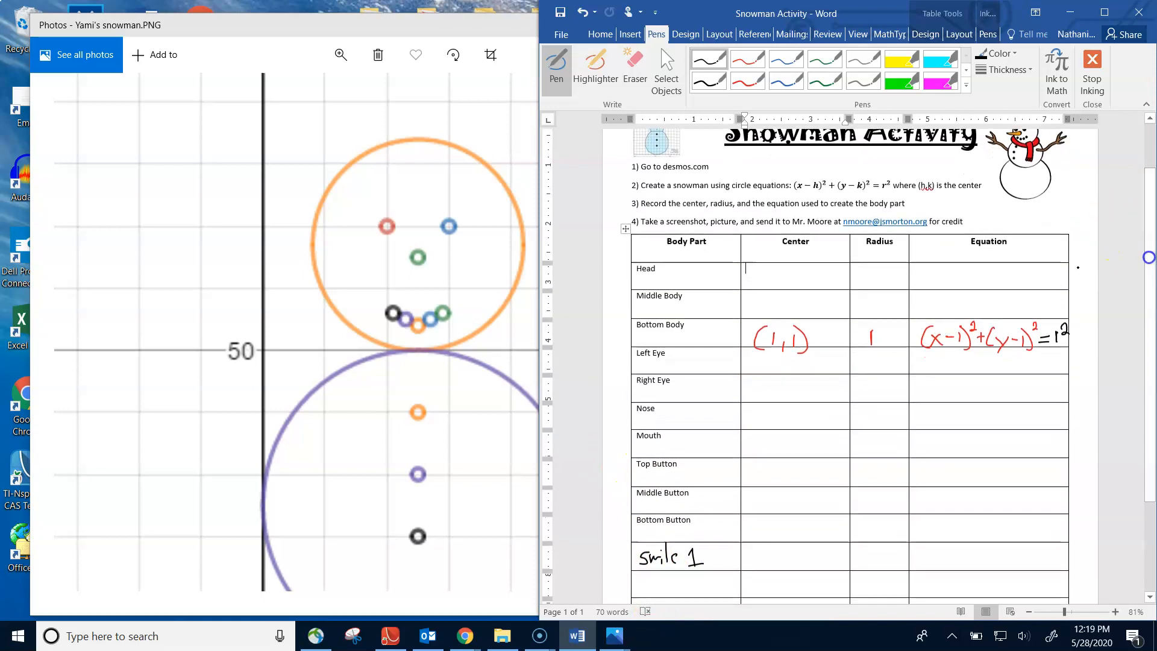
- Return to the student's snowman image and view more of the figure, including the body circles and buttons
click(307, 395)
scroll(325, 389, down, 3)
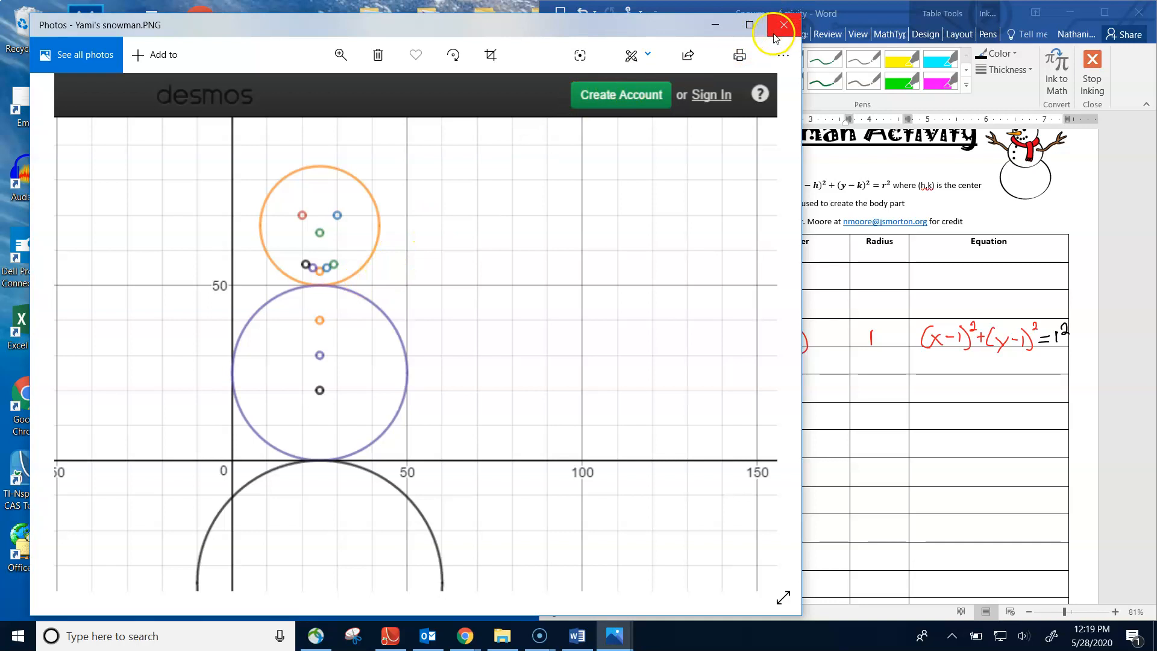
drag(649, 29, 621, 29)
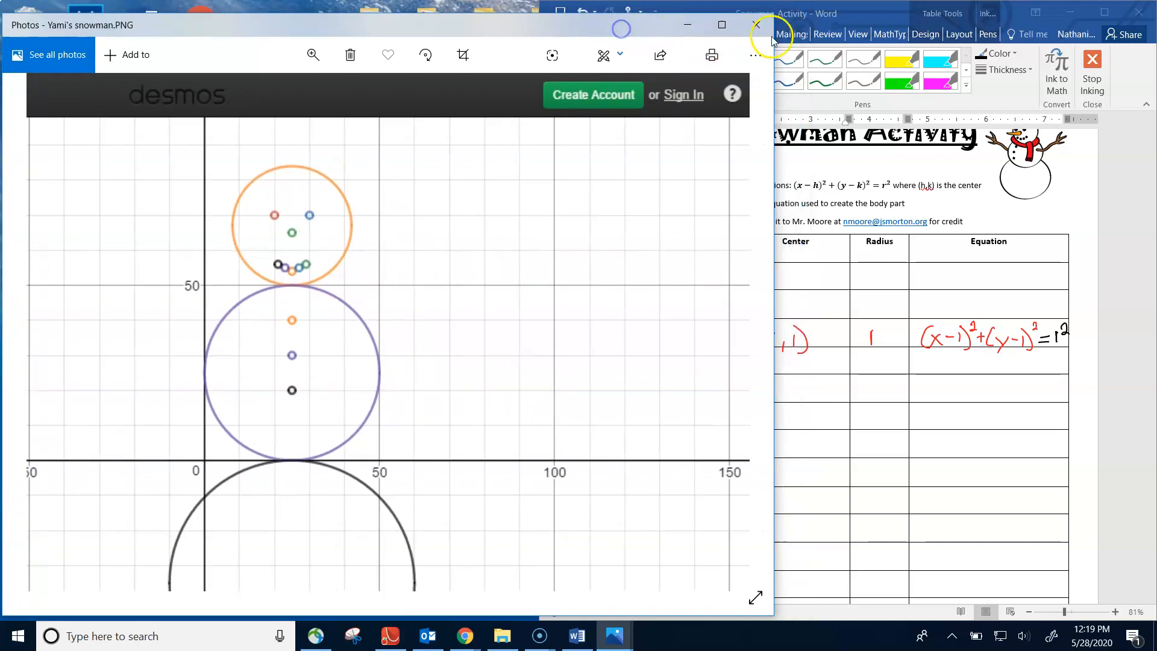